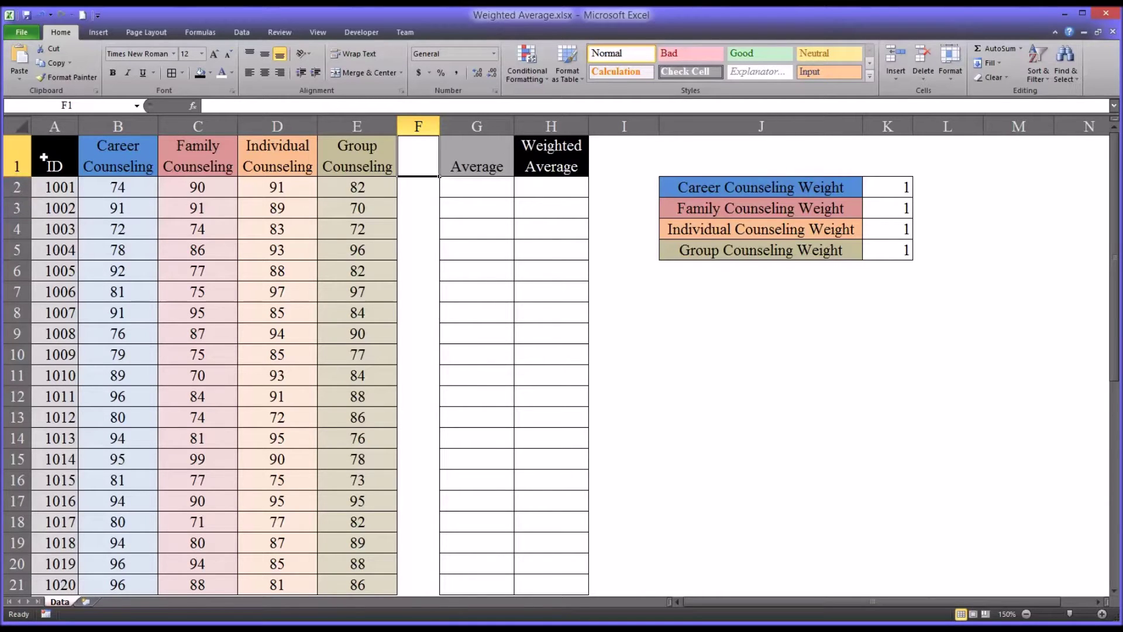
# Highlight the twenty student rows from the ID column, then return to A2
pyautogui.click(54, 126)
pyautogui.click(20, 186)
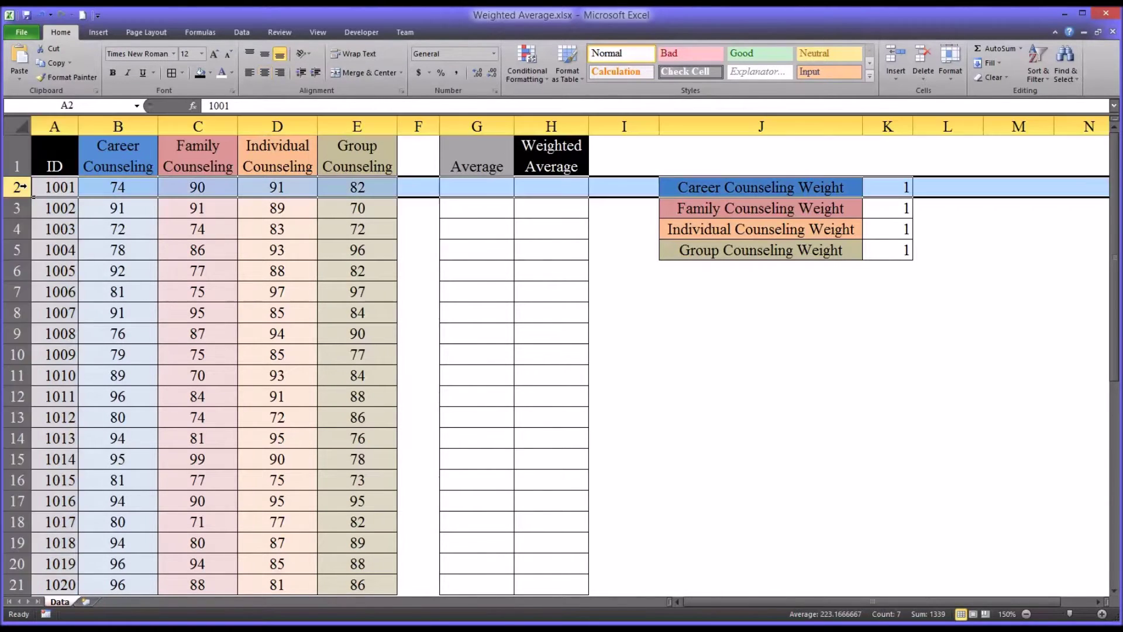
pyautogui.moveTo(19, 187); pyautogui.dragTo(9, 579)
pyautogui.click(55, 188)
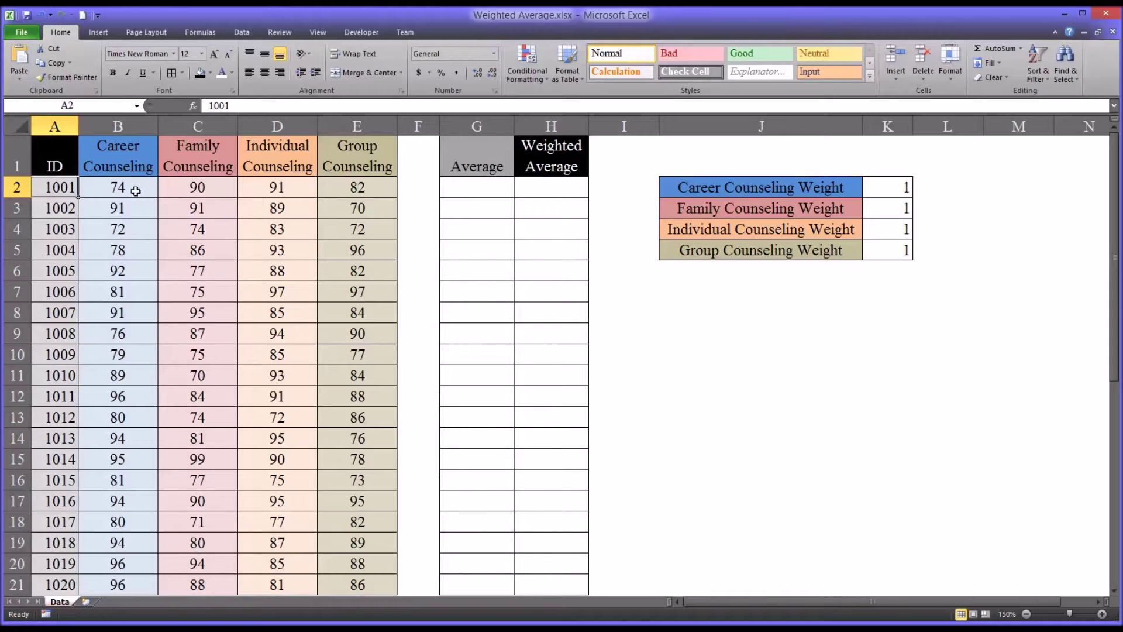
# Review the four counseling score headings and the first two students' scores
pyautogui.click(123, 158)
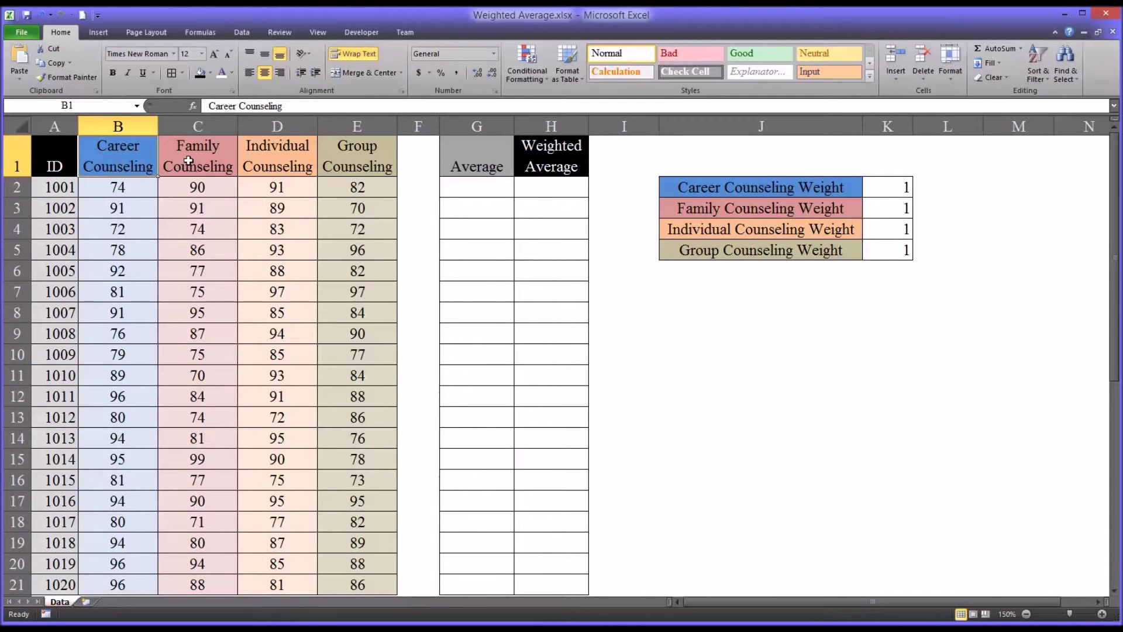
pyautogui.click(189, 161)
pyautogui.click(274, 158)
pyautogui.click(342, 161)
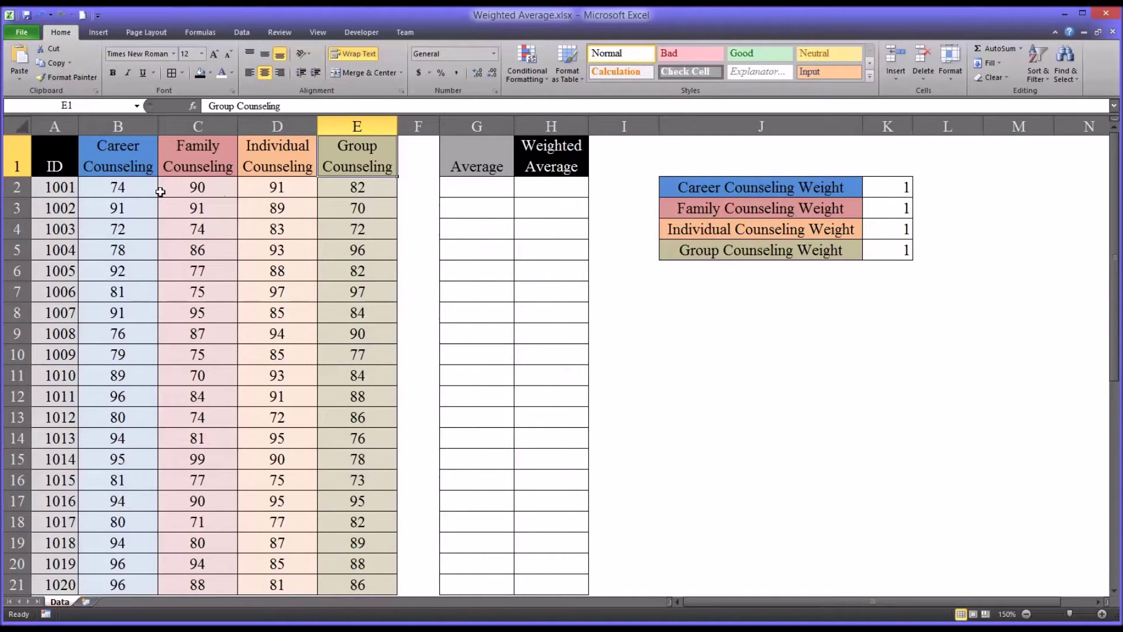
pyautogui.click(129, 192)
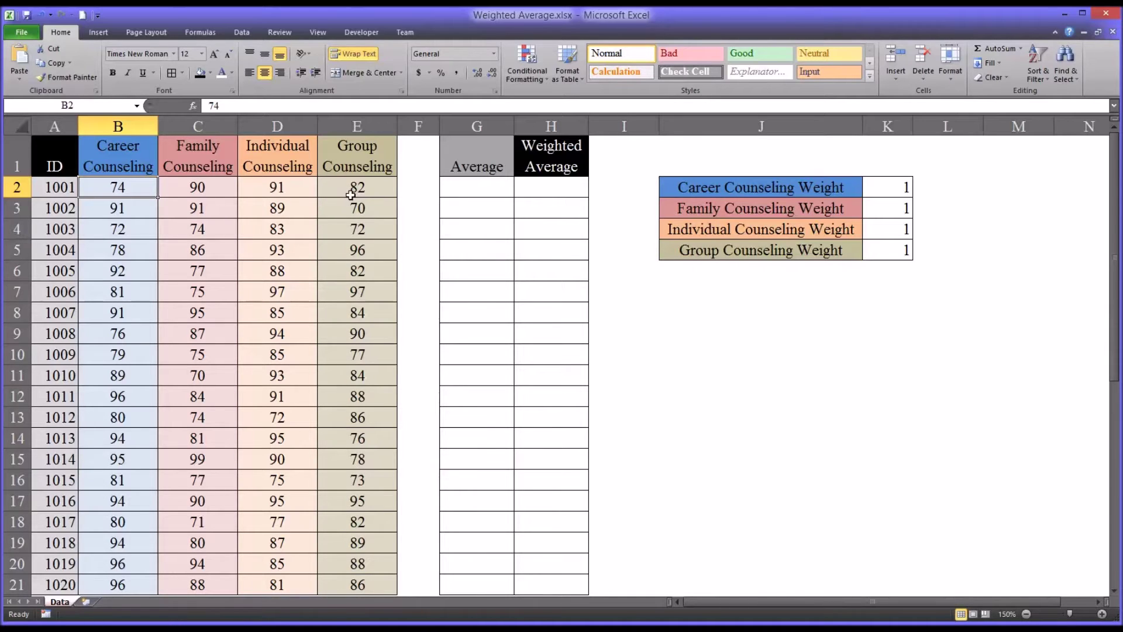
pyautogui.moveTo(124, 187); pyautogui.dragTo(328, 185)
pyautogui.moveTo(120, 212); pyautogui.dragTo(320, 209)
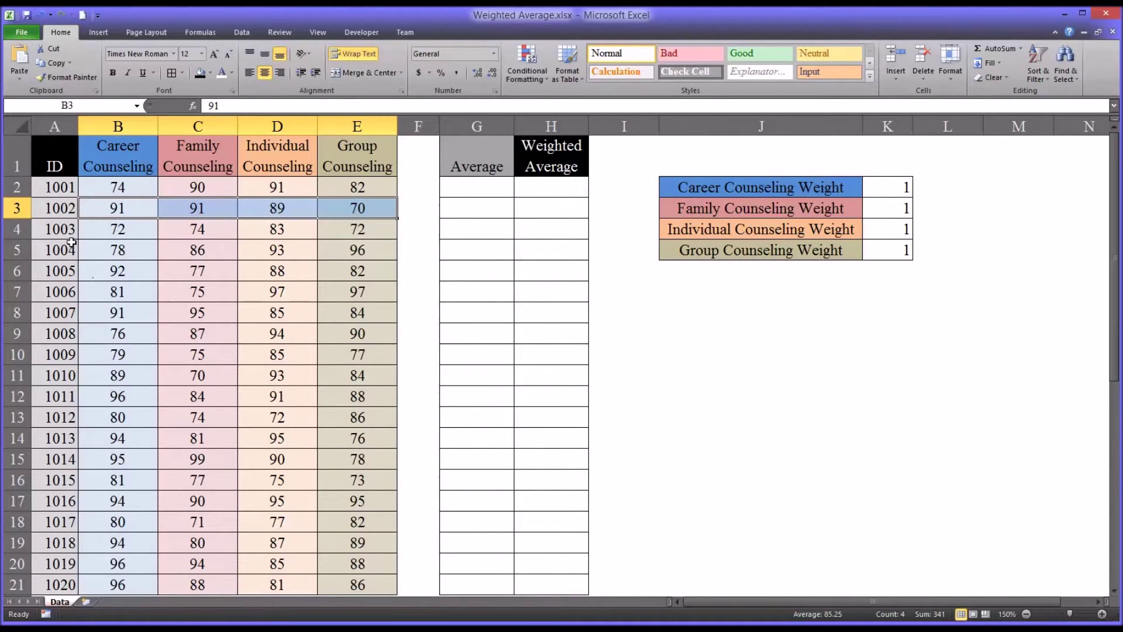
pyautogui.click(68, 213)
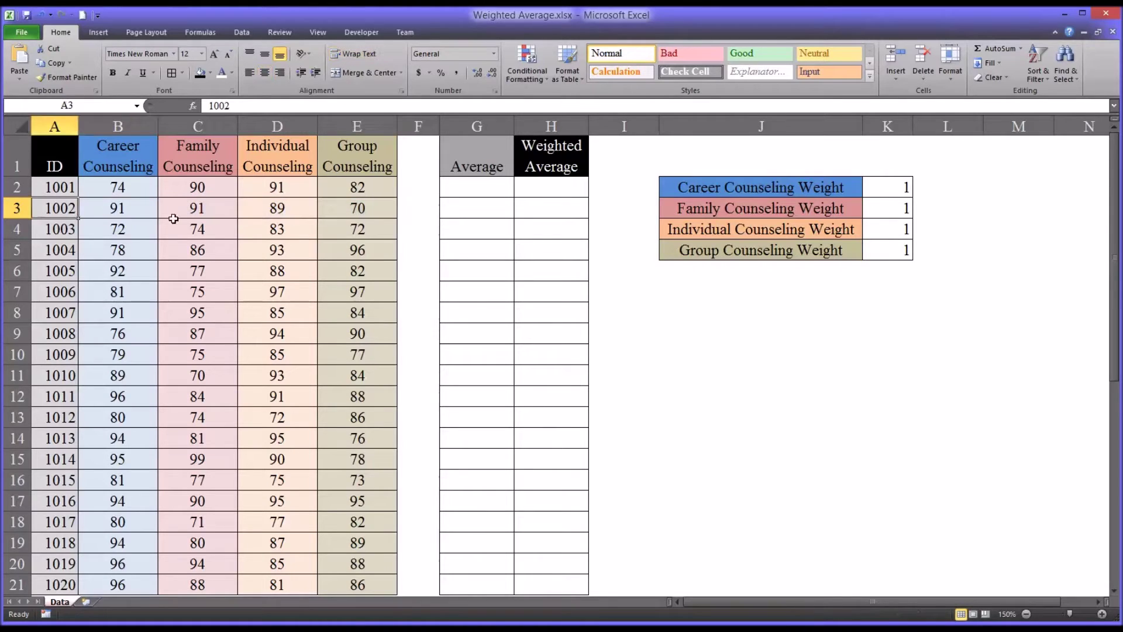
# Enter =AVERAGE(B2:E2) in G2 for the first student's mean score
pyautogui.click(455, 189)
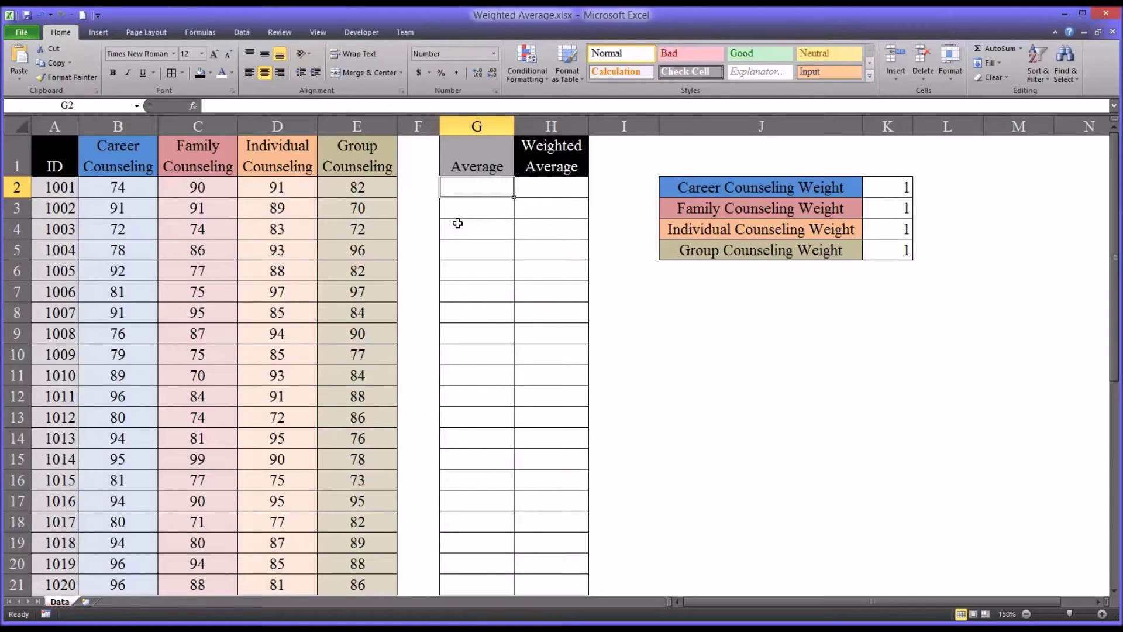
pyautogui.write('=aver')
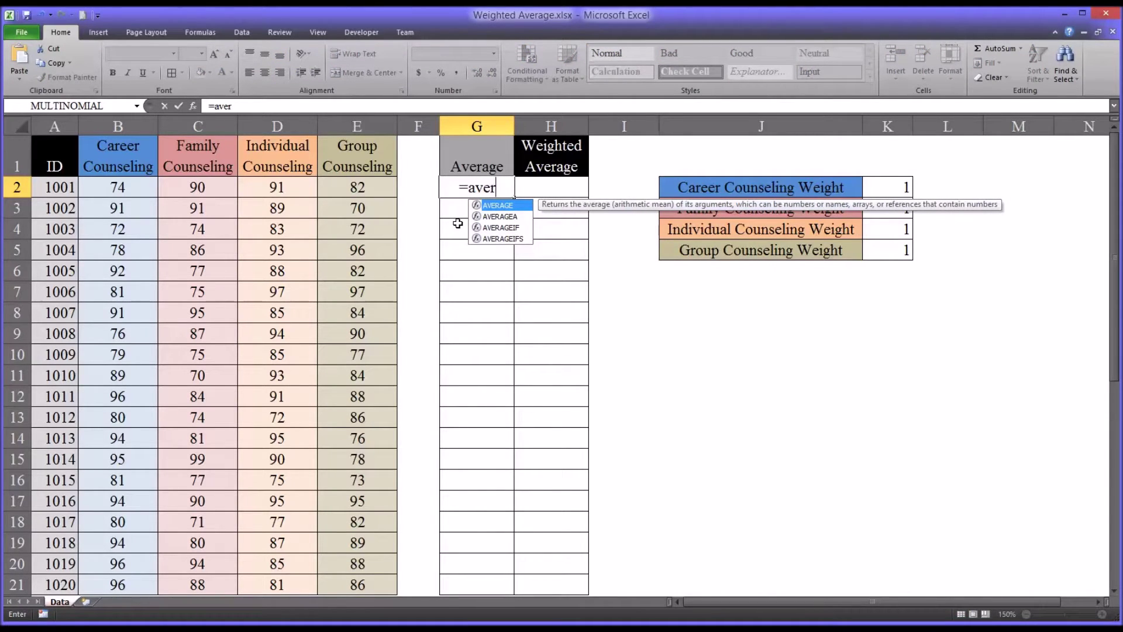
pyautogui.press('Tab')
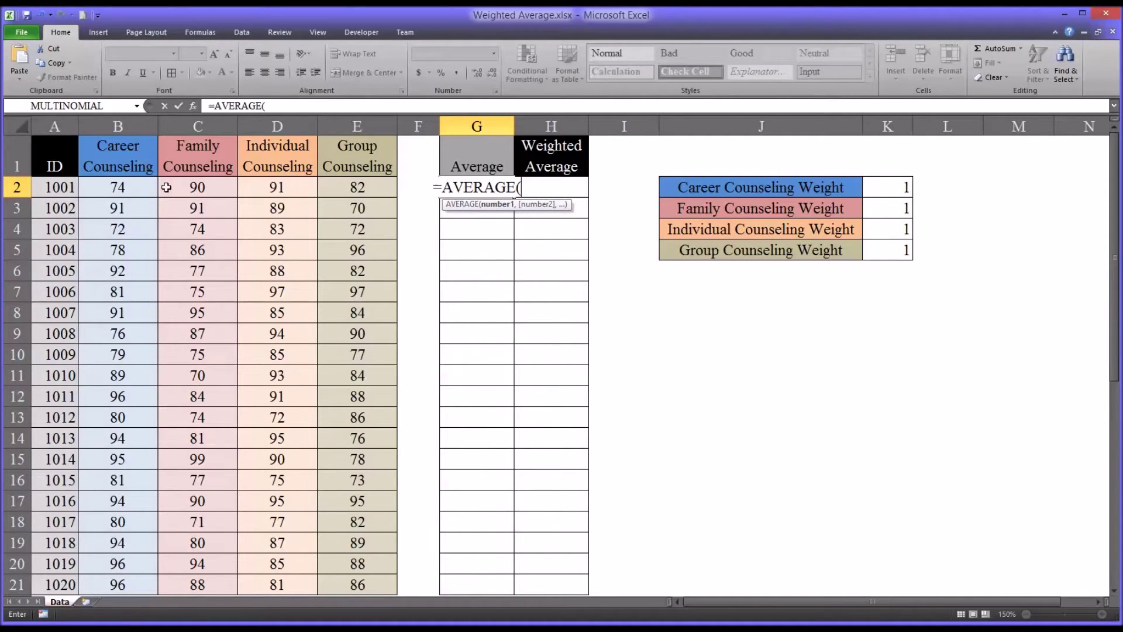
pyautogui.moveTo(123, 191); pyautogui.dragTo(354, 192)
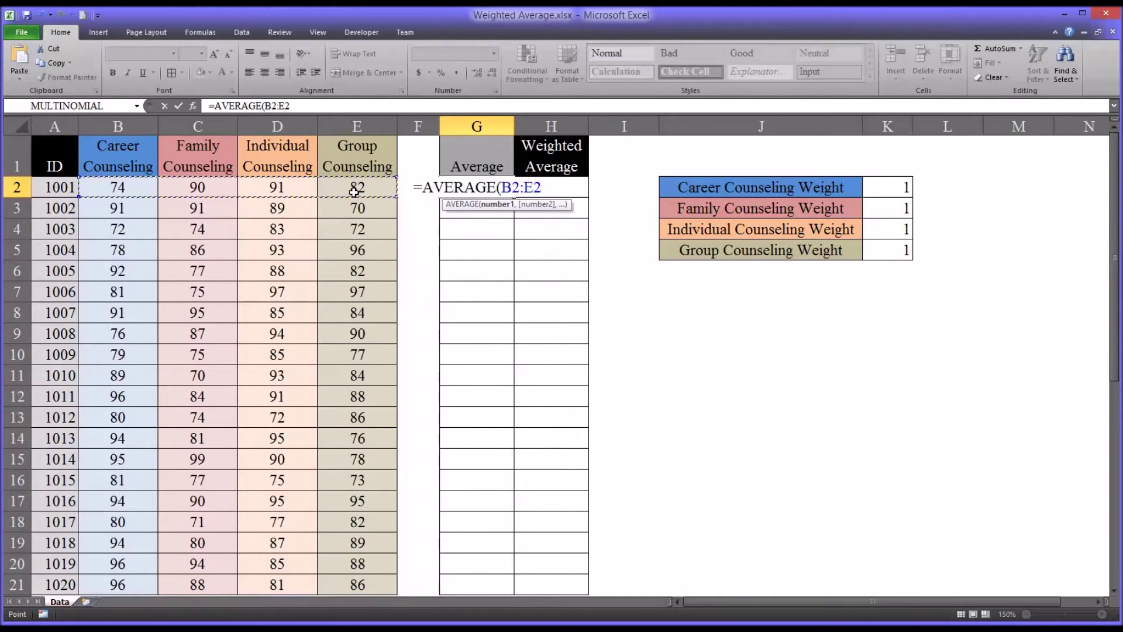
pyautogui.press('Return')
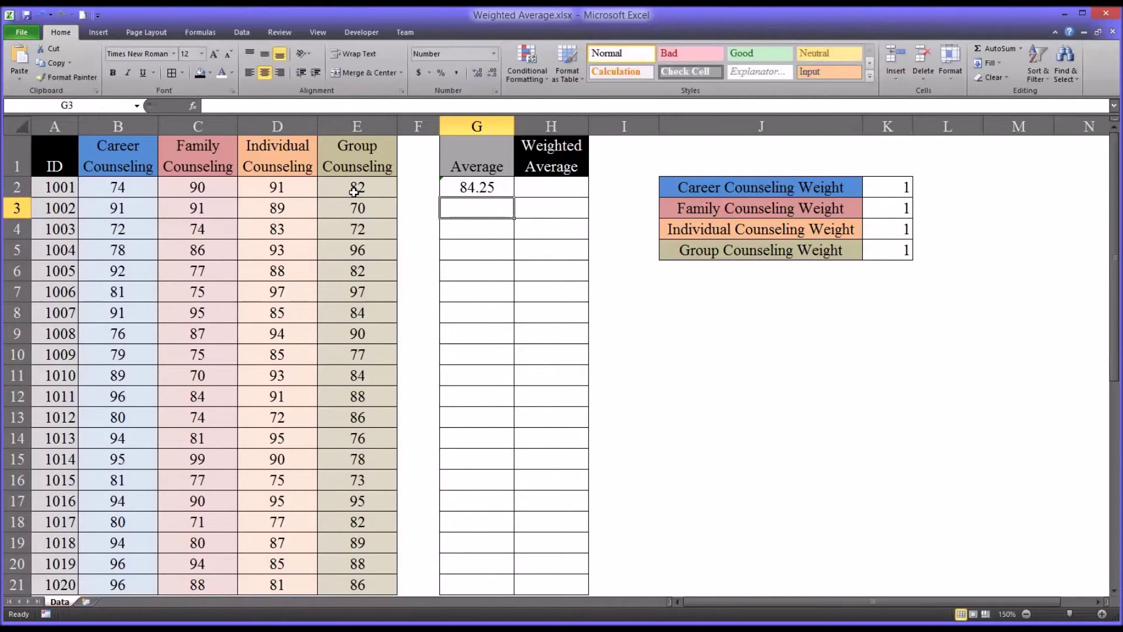
# Fill G2's average formula down to G21 and check row 19
pyautogui.click(507, 195)
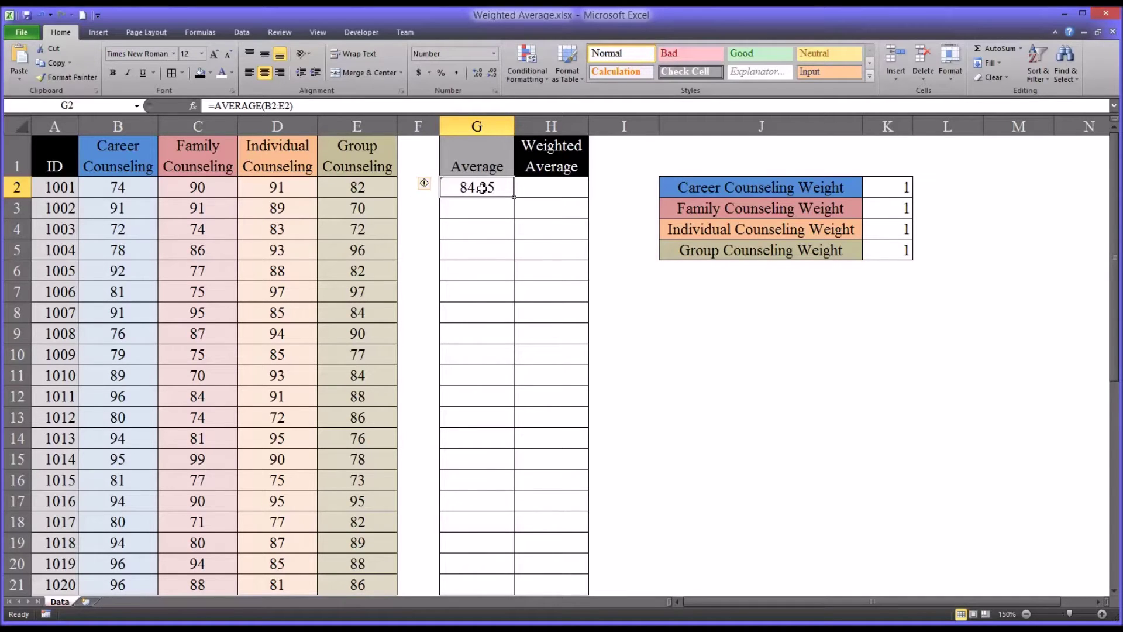
pyautogui.moveTo(515, 197); pyautogui.dragTo(507, 591)
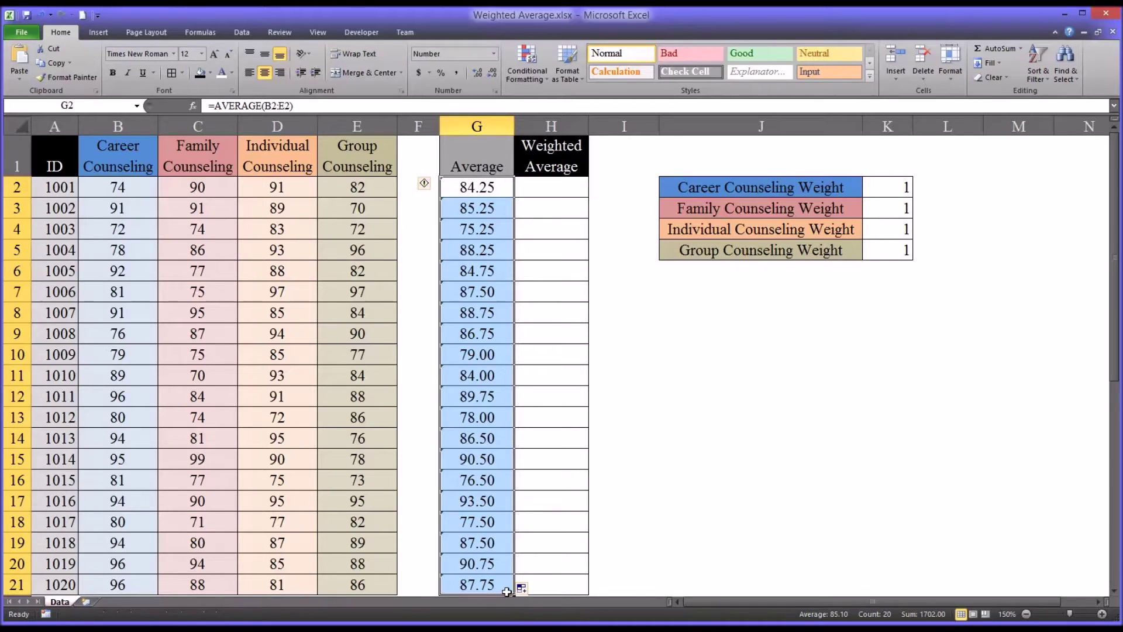
pyautogui.click(475, 550)
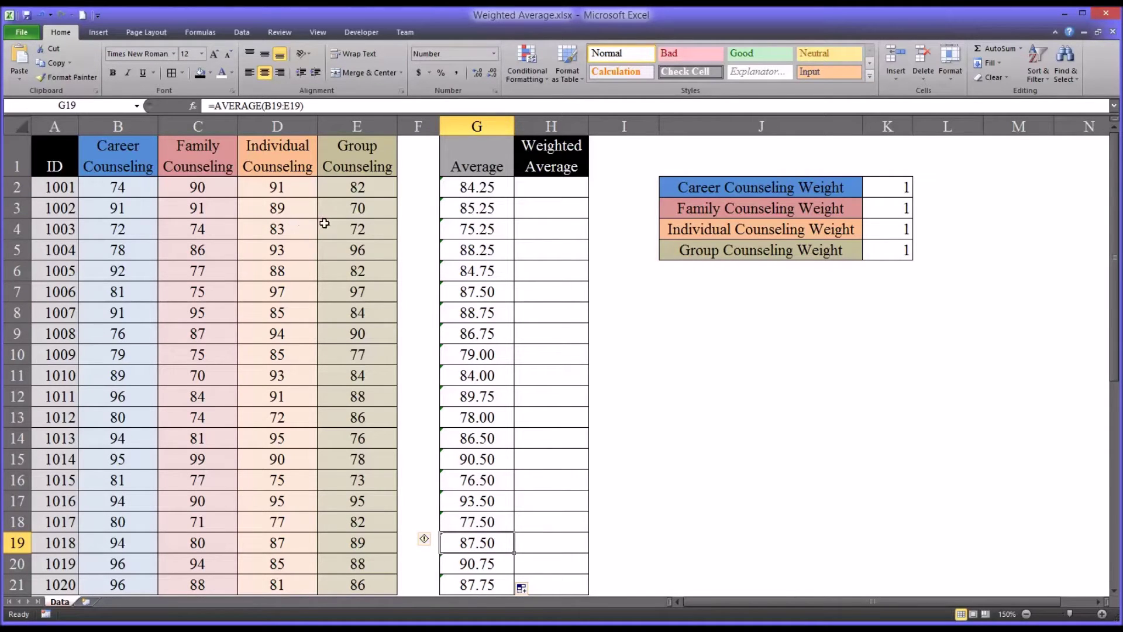
pyautogui.click(482, 191)
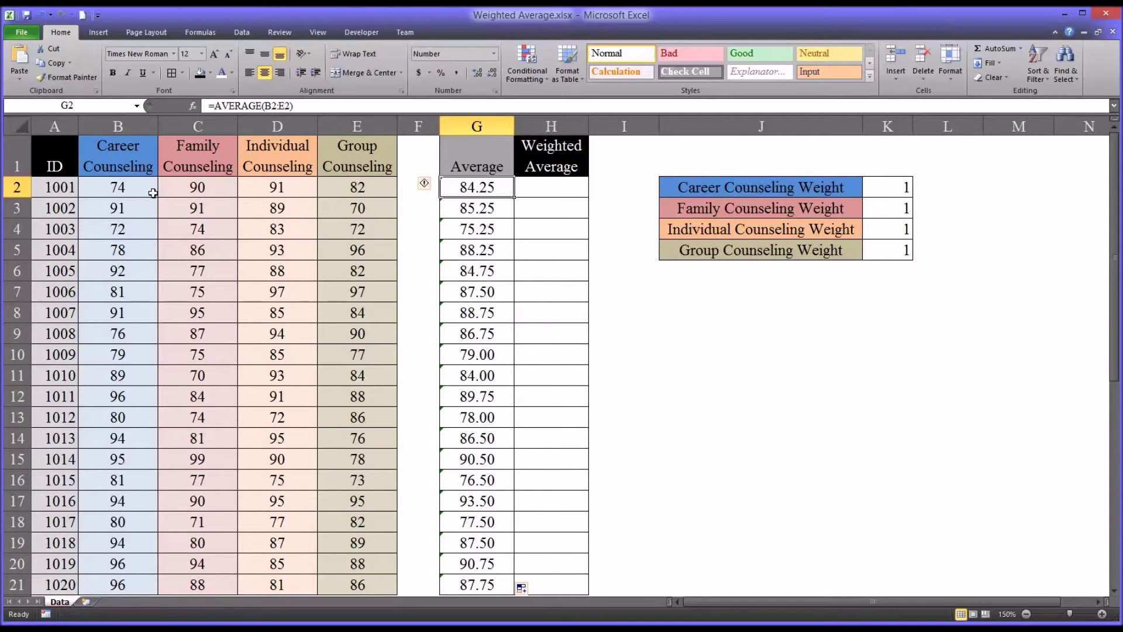
pyautogui.click(480, 126)
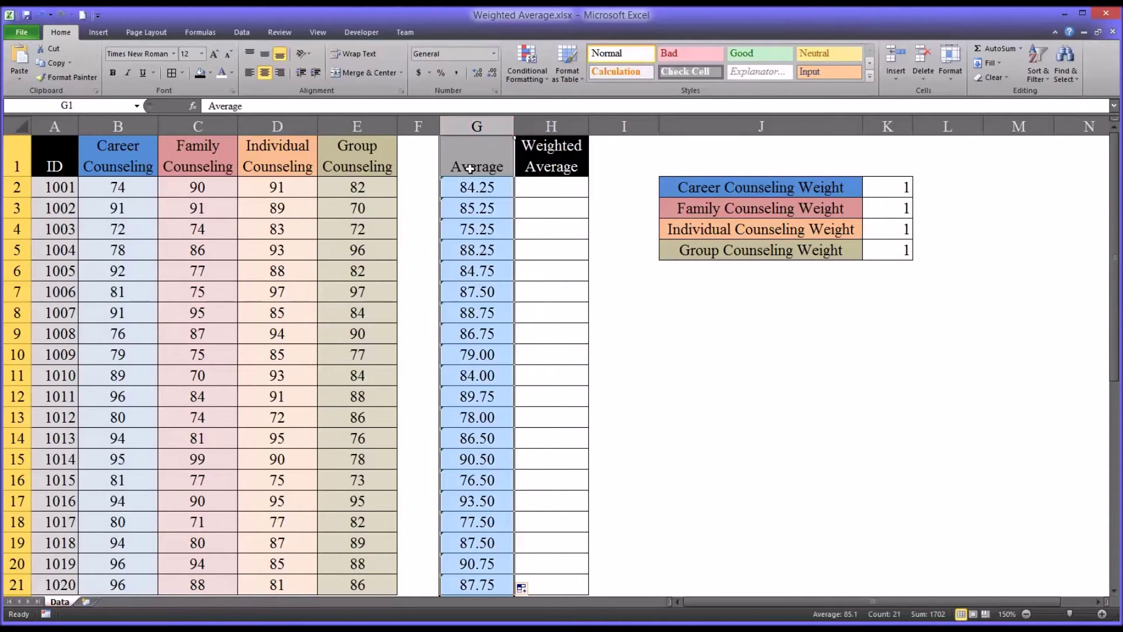
pyautogui.click(462, 188)
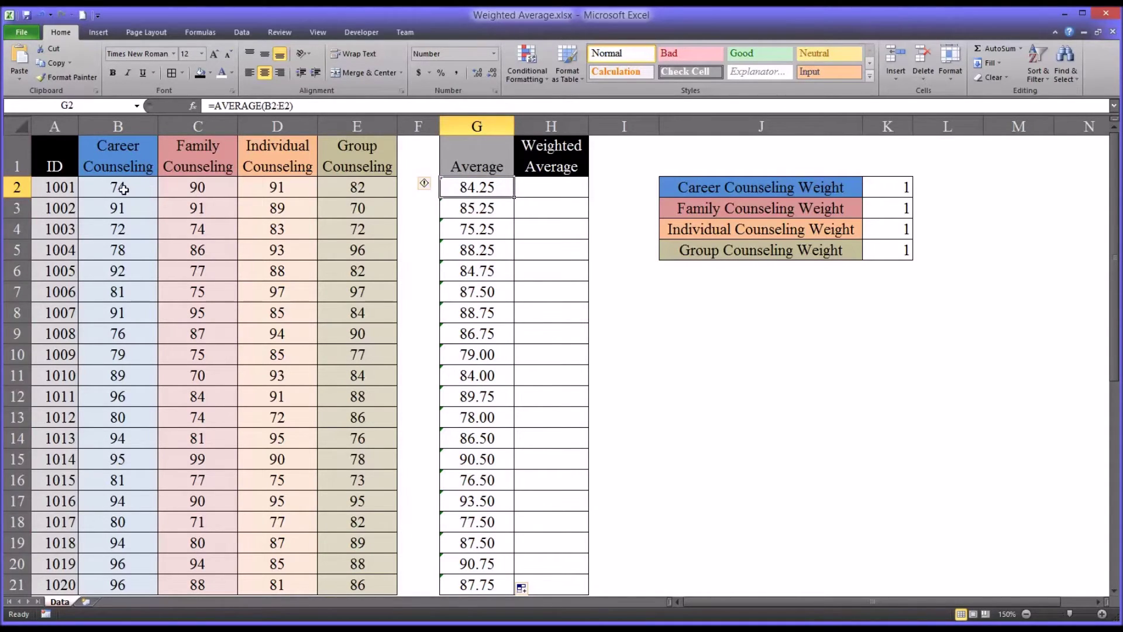
pyautogui.click(140, 162)
pyautogui.click(205, 164)
pyautogui.click(256, 162)
pyautogui.click(339, 161)
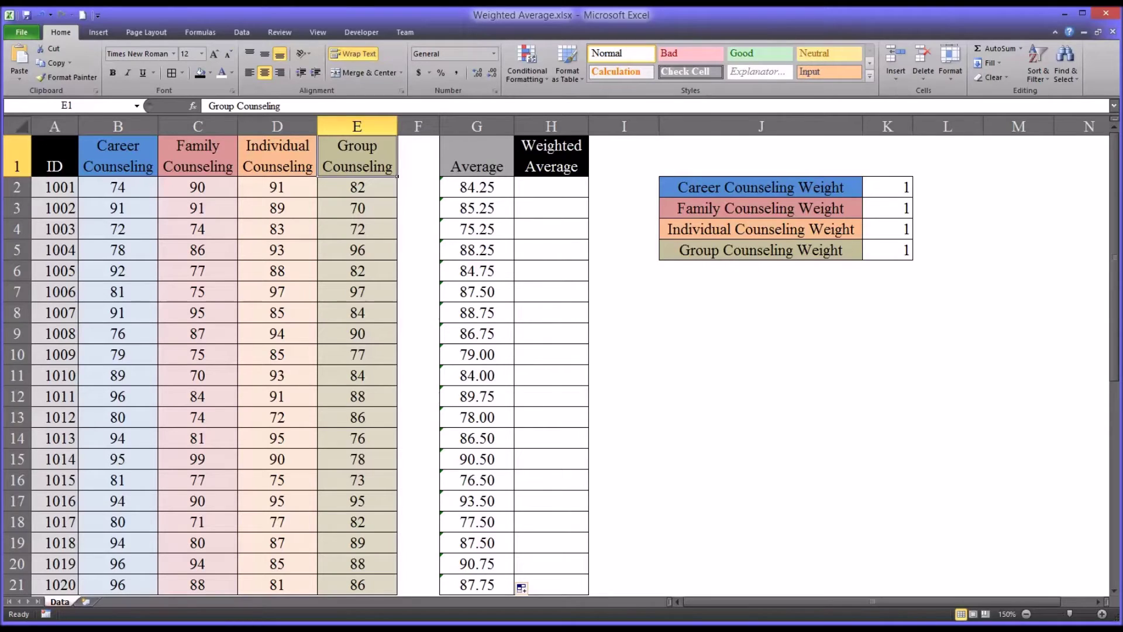
pyautogui.moveTo(134, 190); pyautogui.dragTo(325, 189)
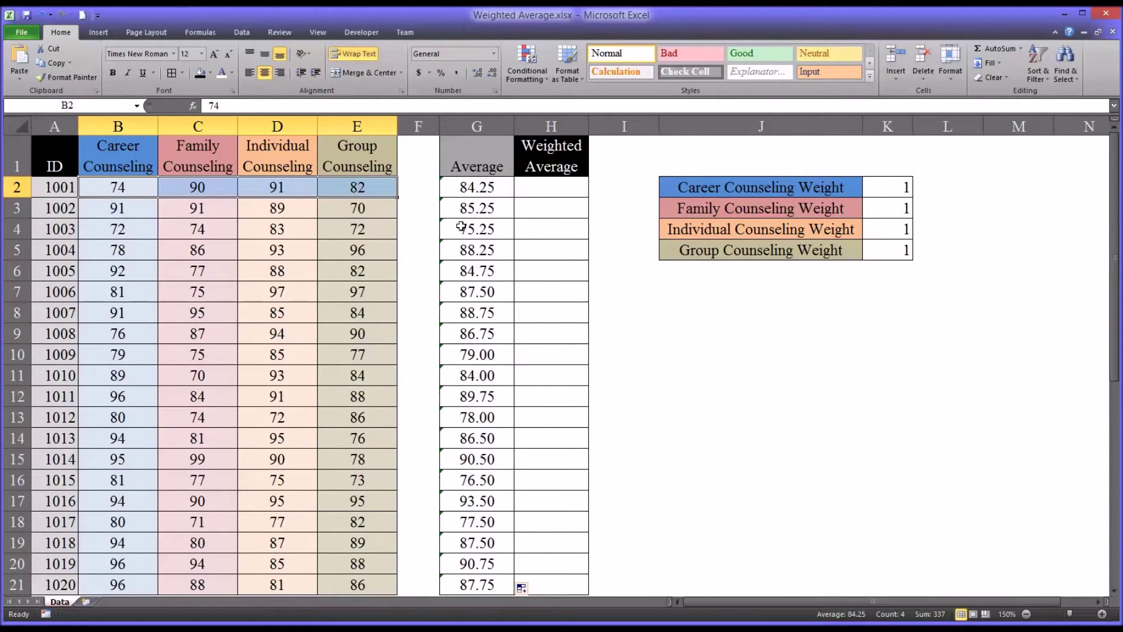
pyautogui.click(545, 193)
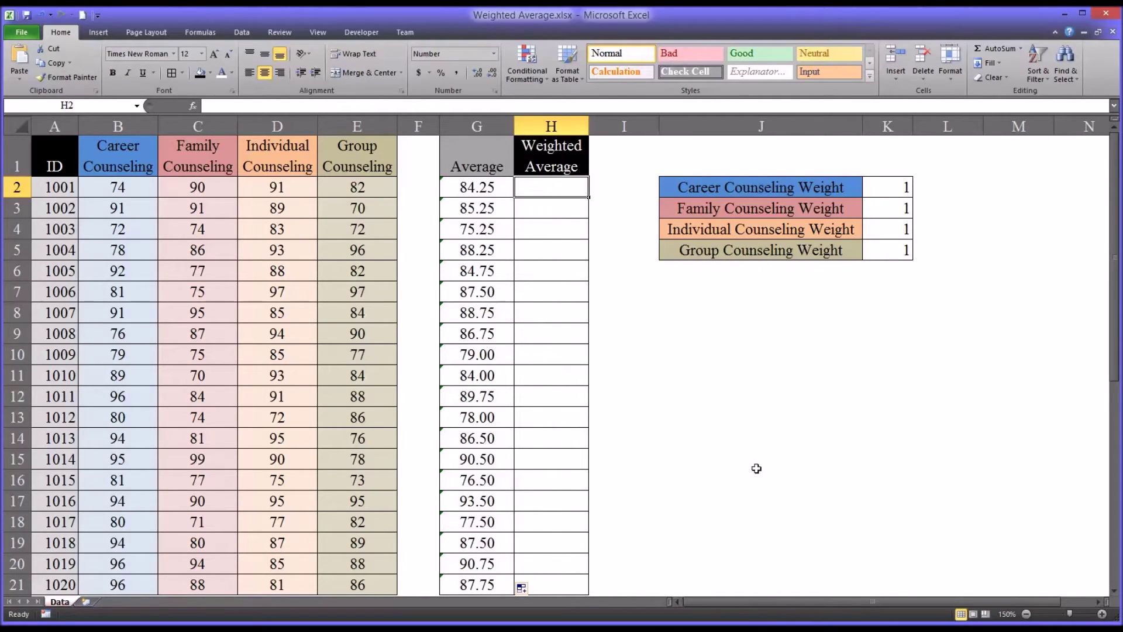
# Start H2's formula with (B2*$K$2)+(C2*$K$3) using locked weight references
pyautogui.click(218, 106)
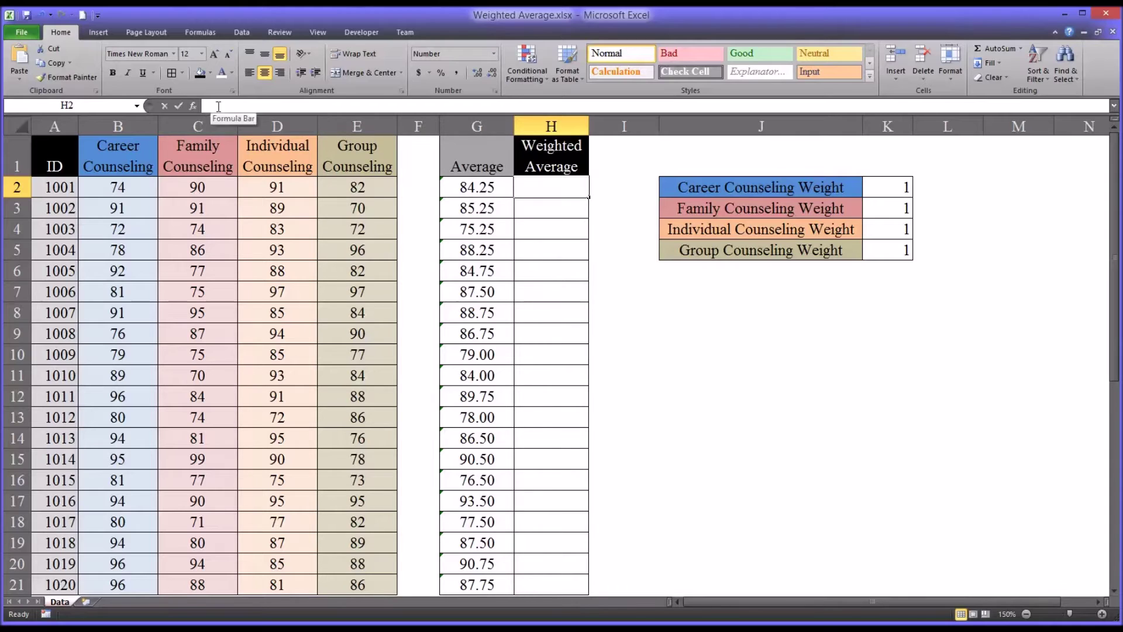
pyautogui.click(218, 106)
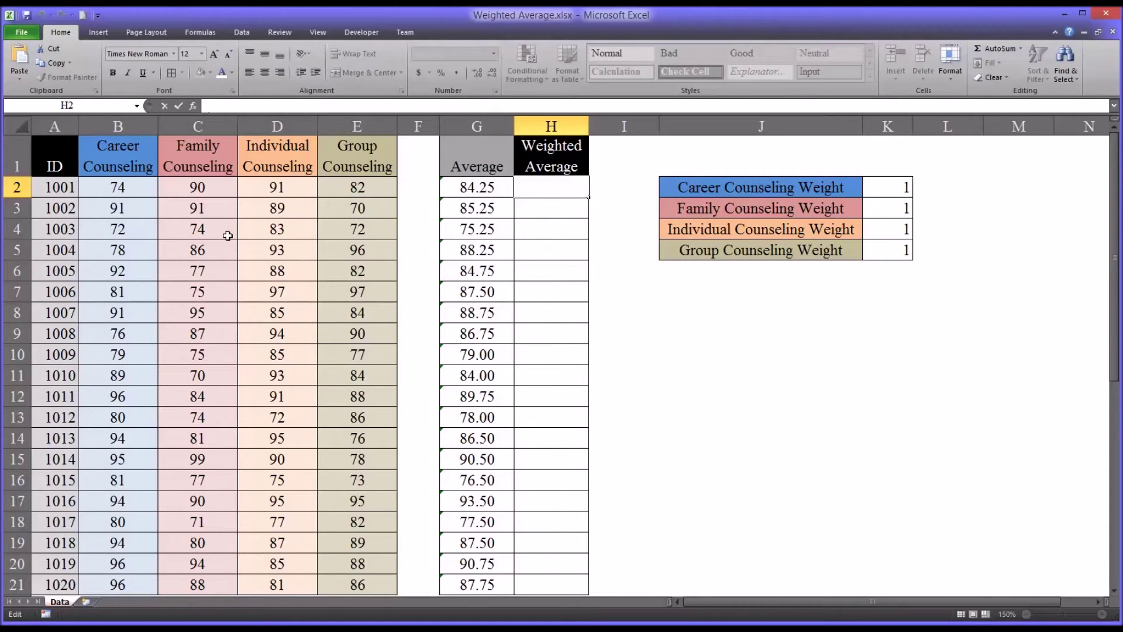
pyautogui.write('=((')
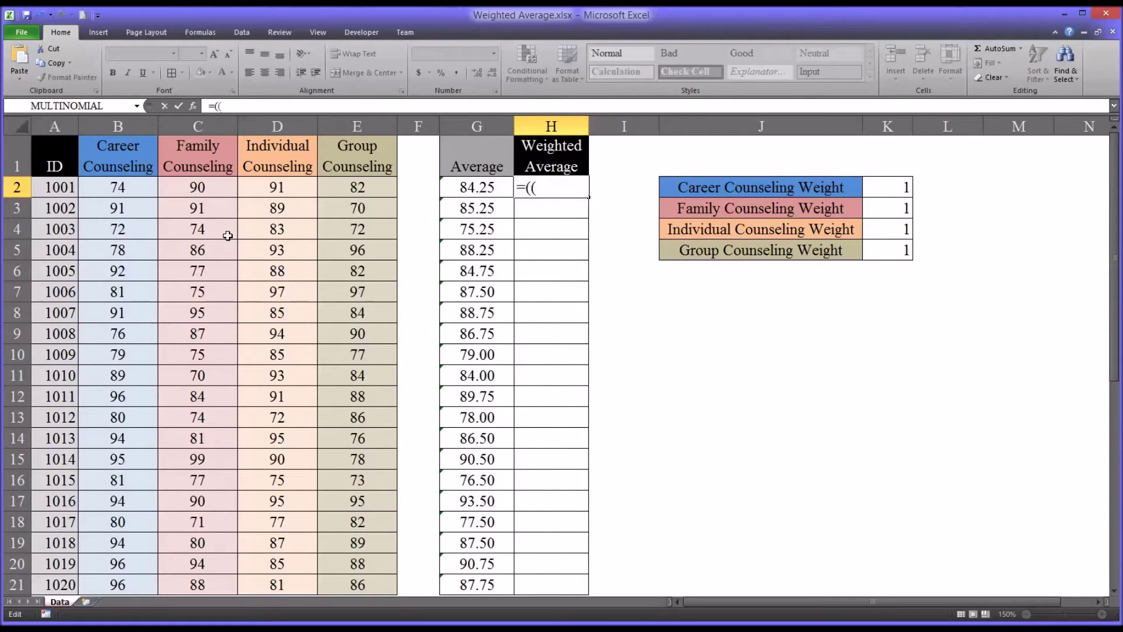
pyautogui.click(134, 192)
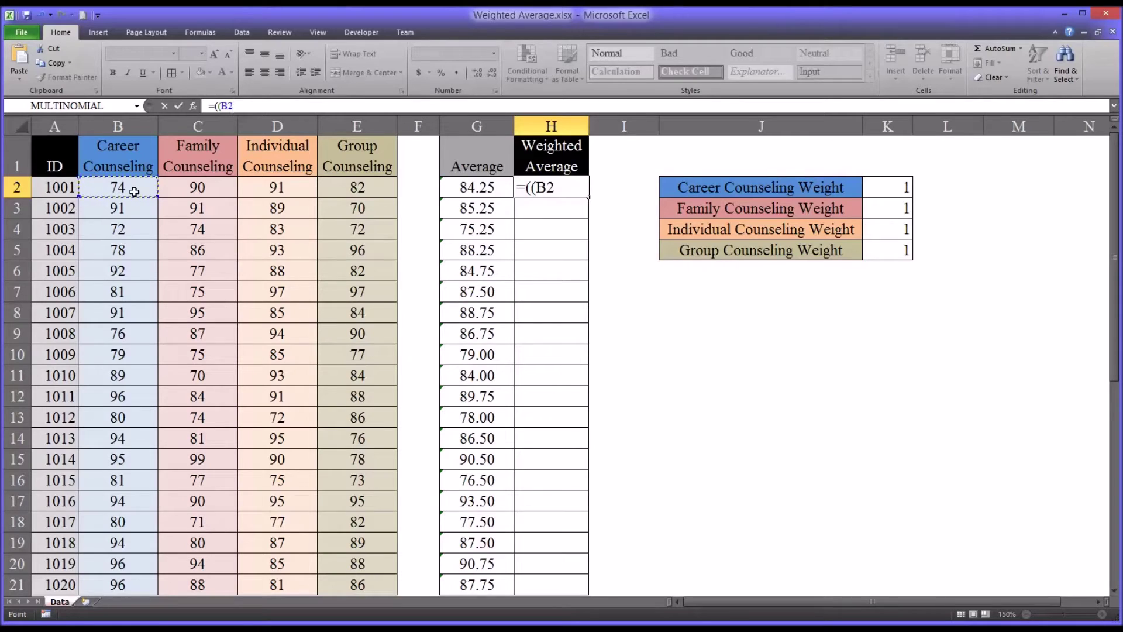
pyautogui.write('*')
pyautogui.click(893, 190)
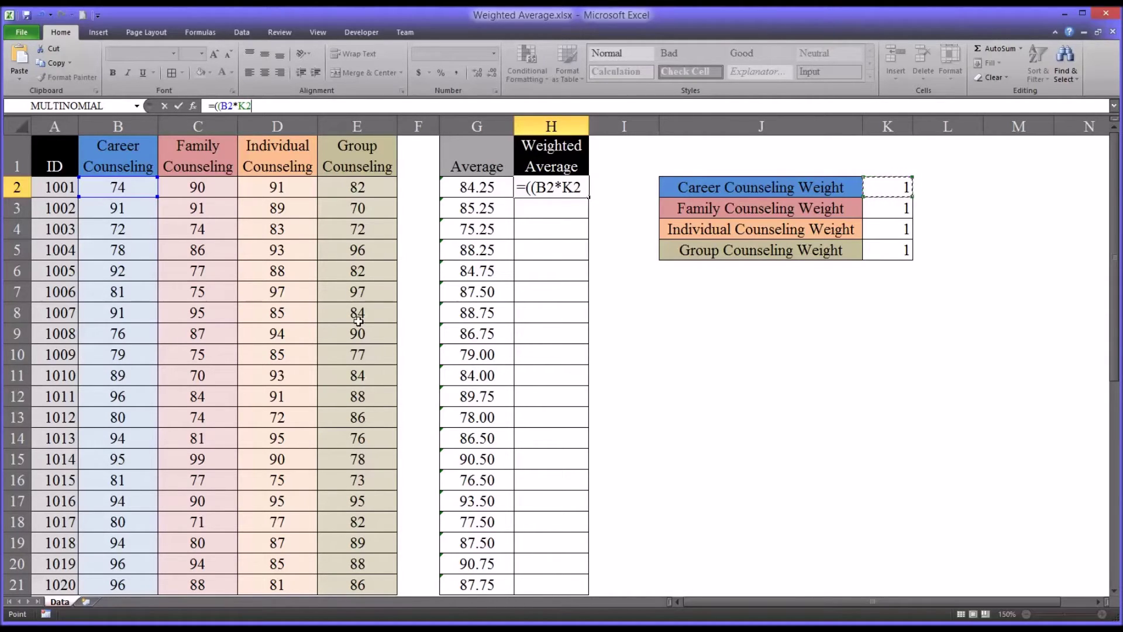
pyautogui.press('F4')
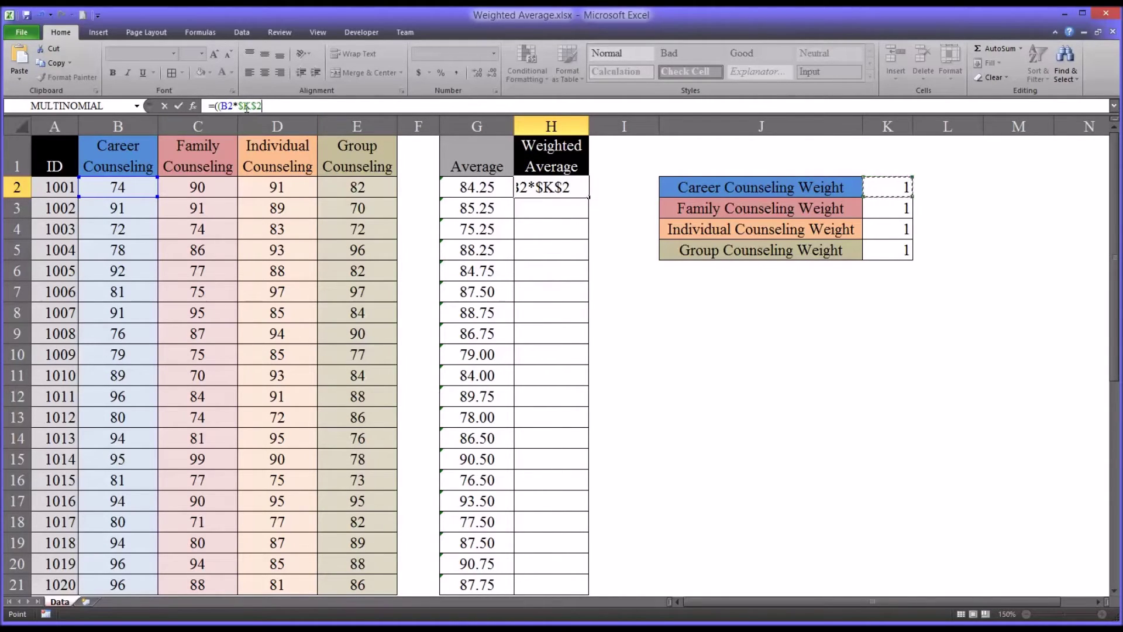
pyautogui.write(')+(')
pyautogui.click(211, 187)
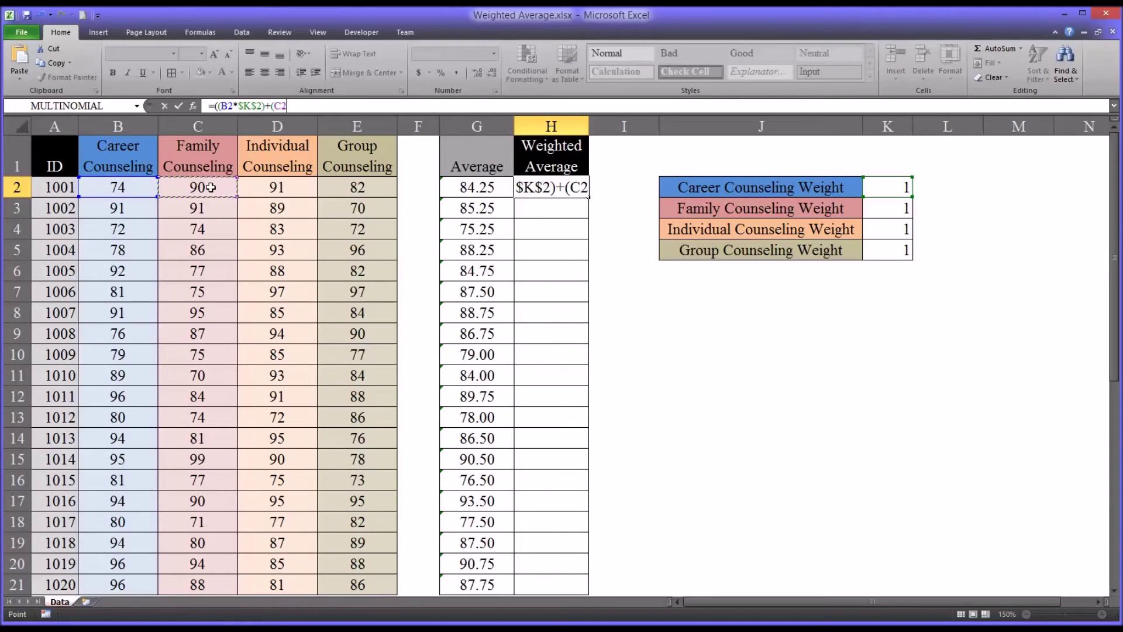
pyautogui.write('*')
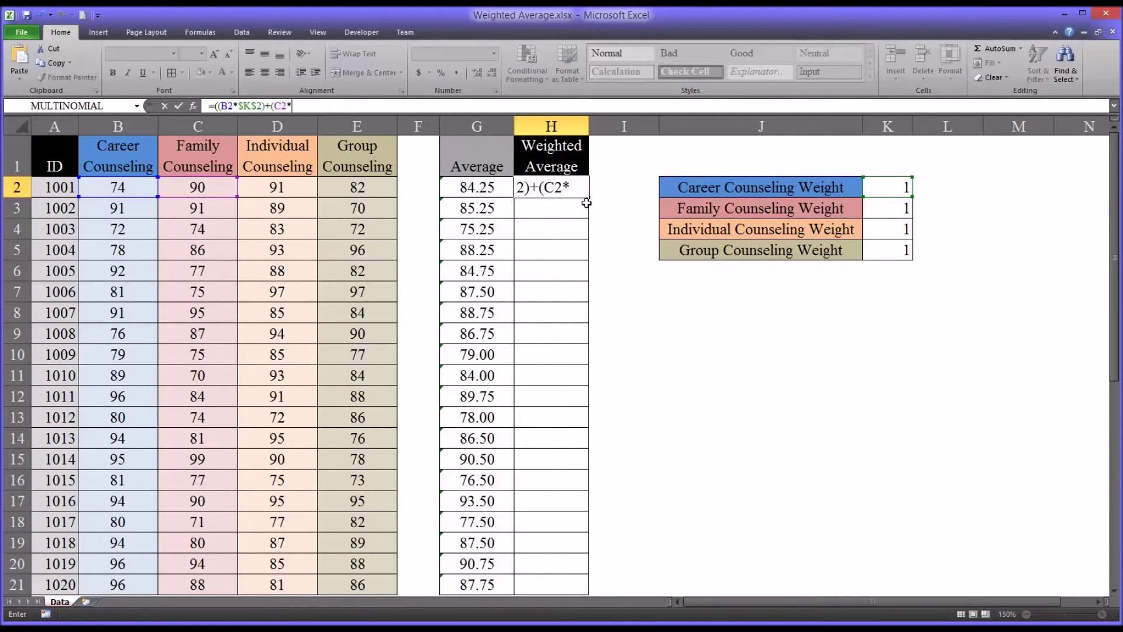
pyautogui.click(881, 209)
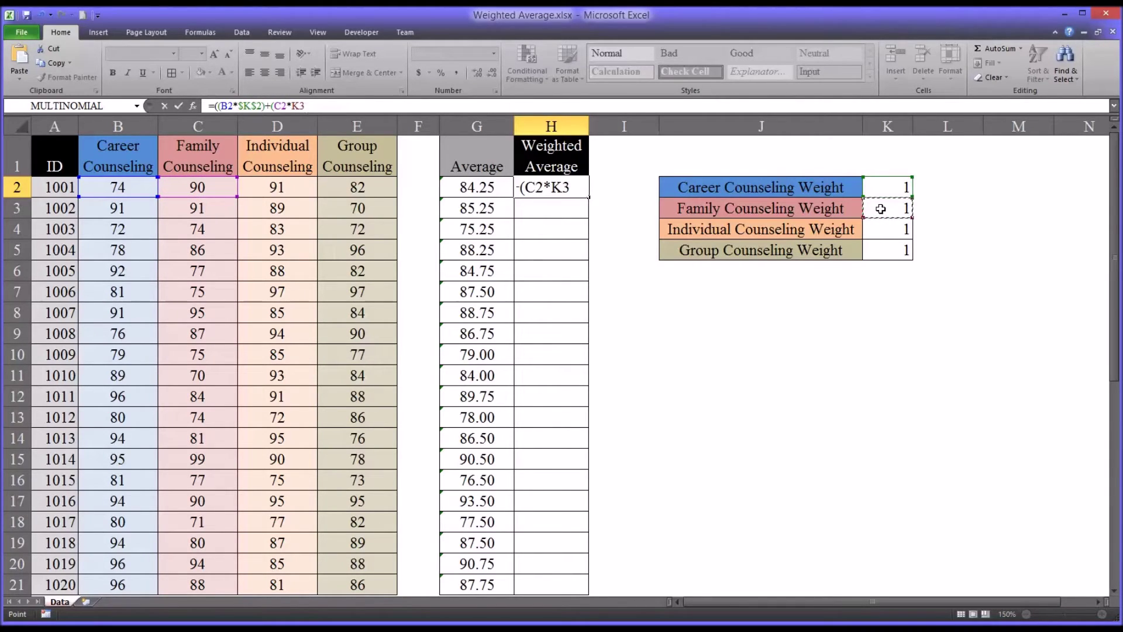
pyautogui.press('F4')
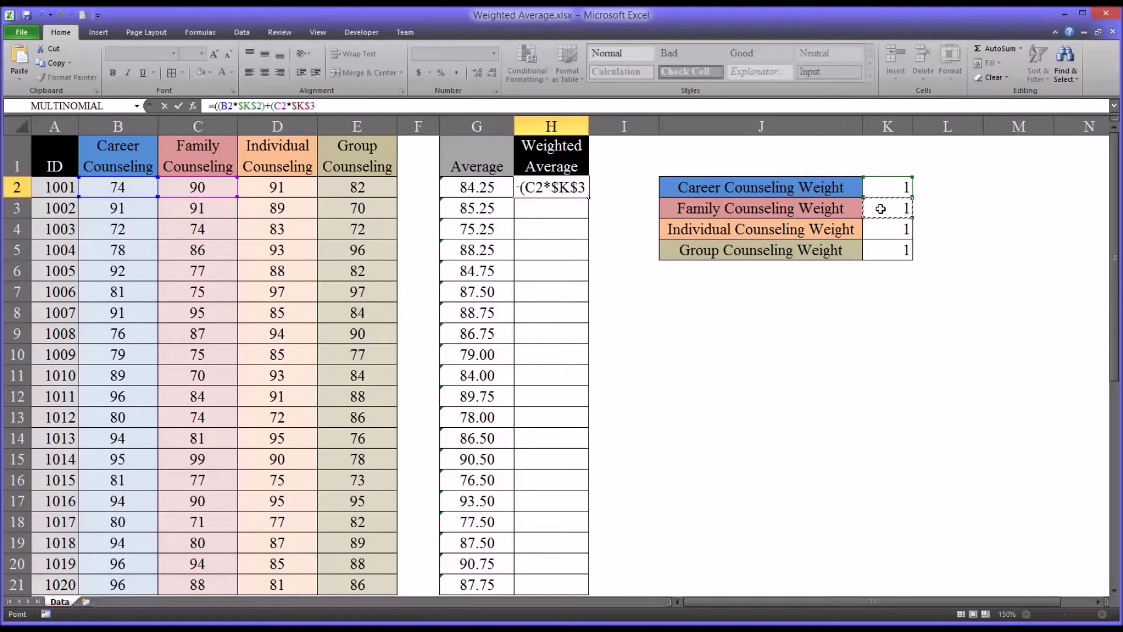
pyautogui.write(')')
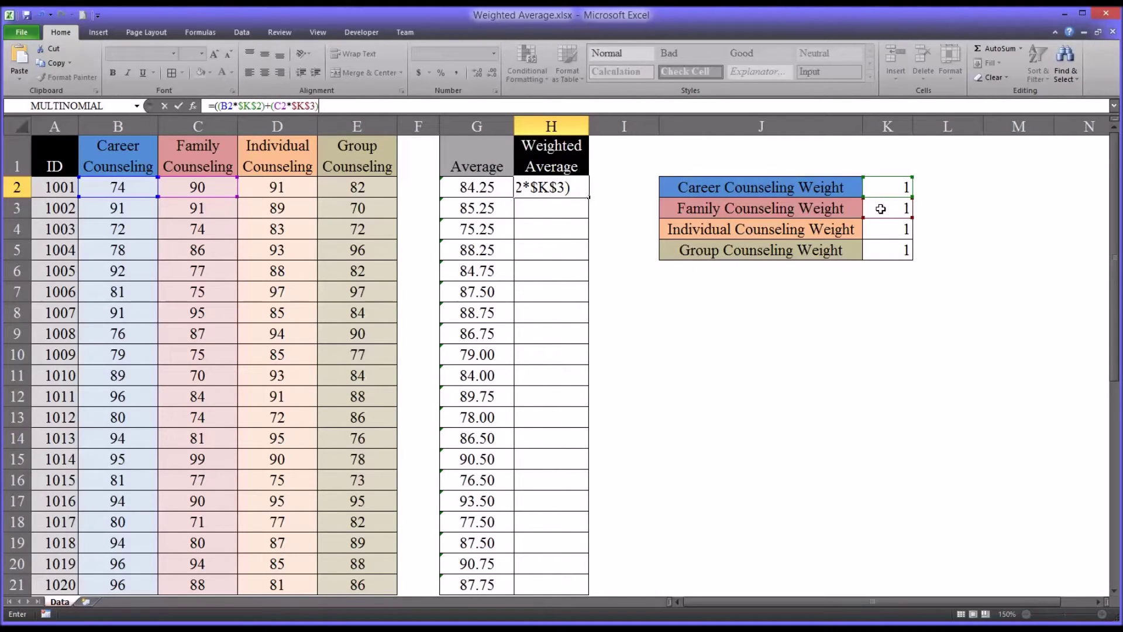
# Add (D2*$K$4)+(E2*$K$5) to H2's weighted sum and close the outer bracket
pyautogui.write('(')
pyautogui.click(288, 192)
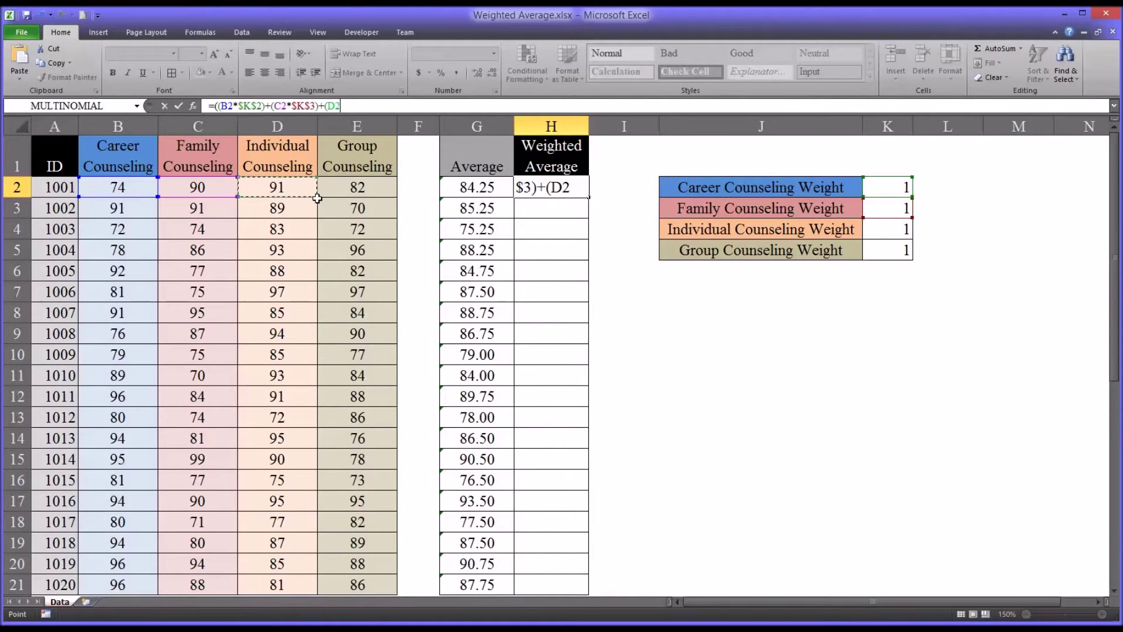
pyautogui.write('*')
pyautogui.click(885, 234)
pyautogui.press('F4')
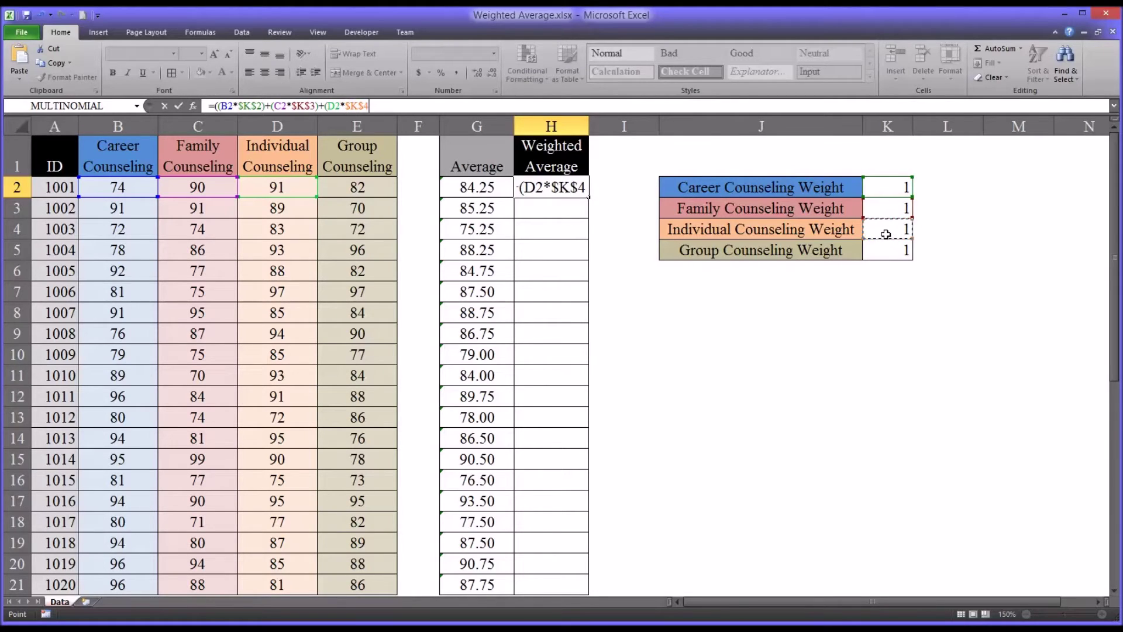
pyautogui.write(')')
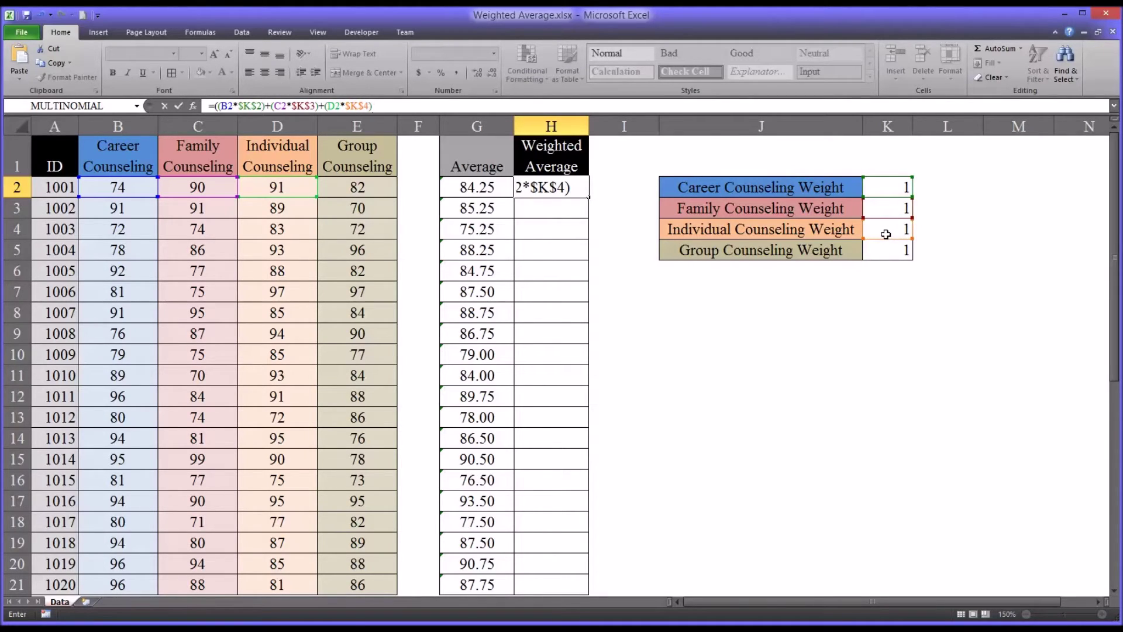
pyautogui.write('+(')
pyautogui.click(359, 189)
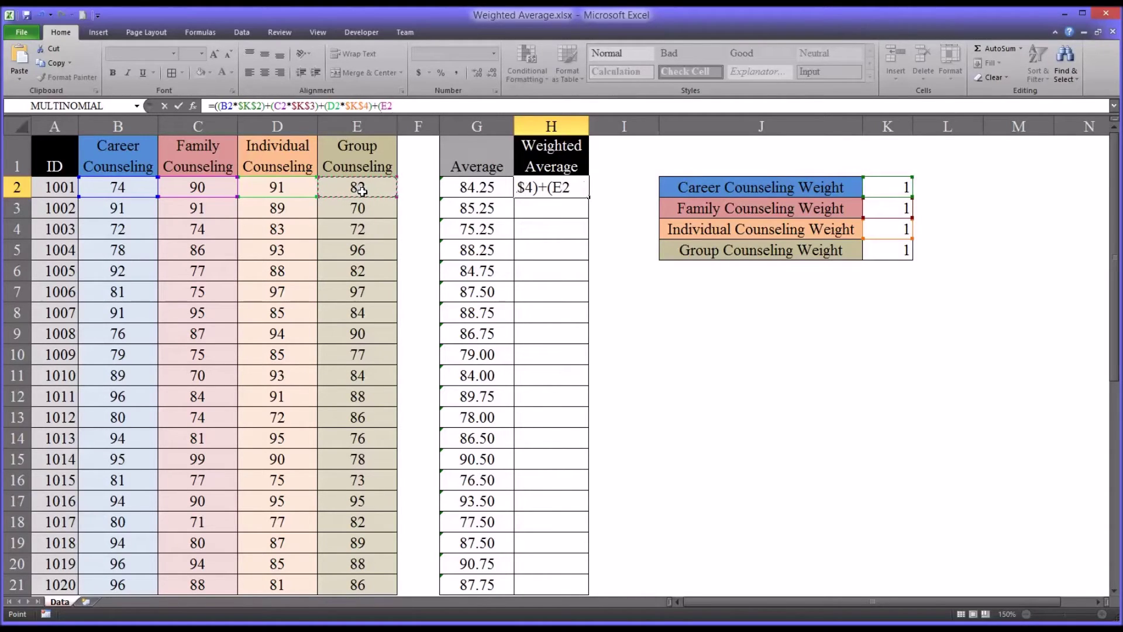
pyautogui.write('*')
pyautogui.click(895, 255)
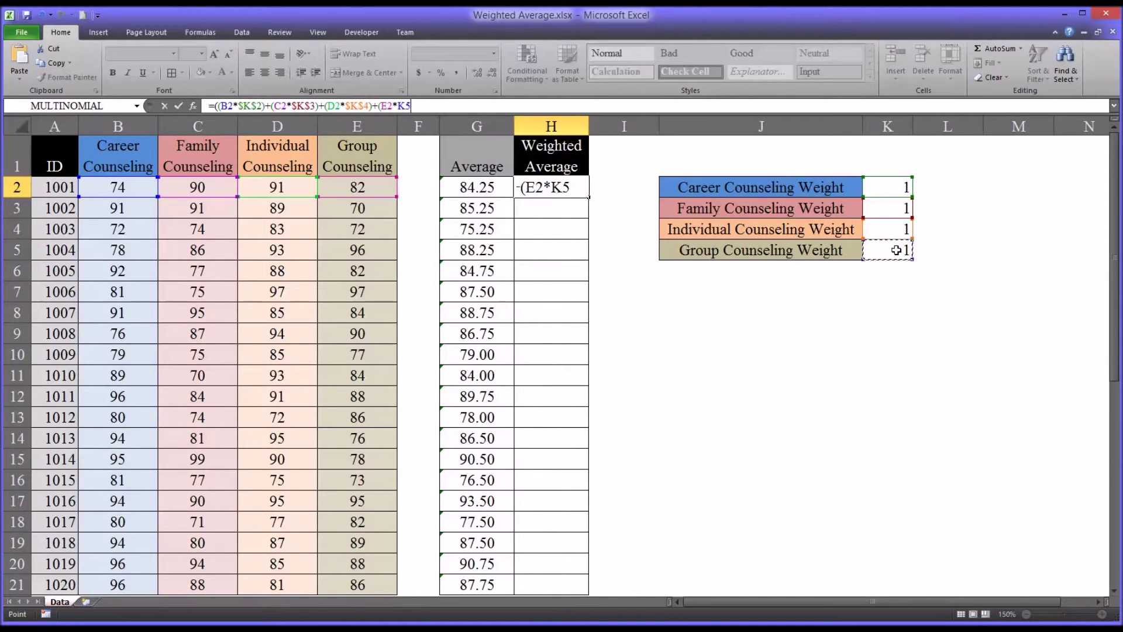
pyautogui.press('F4')
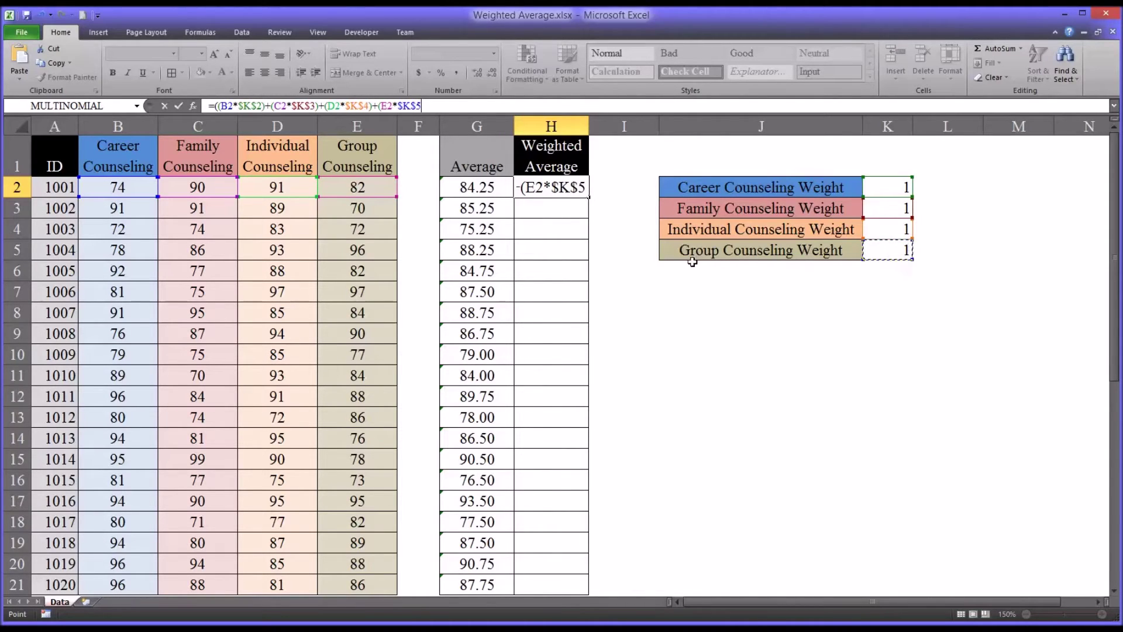
pyautogui.write('))')
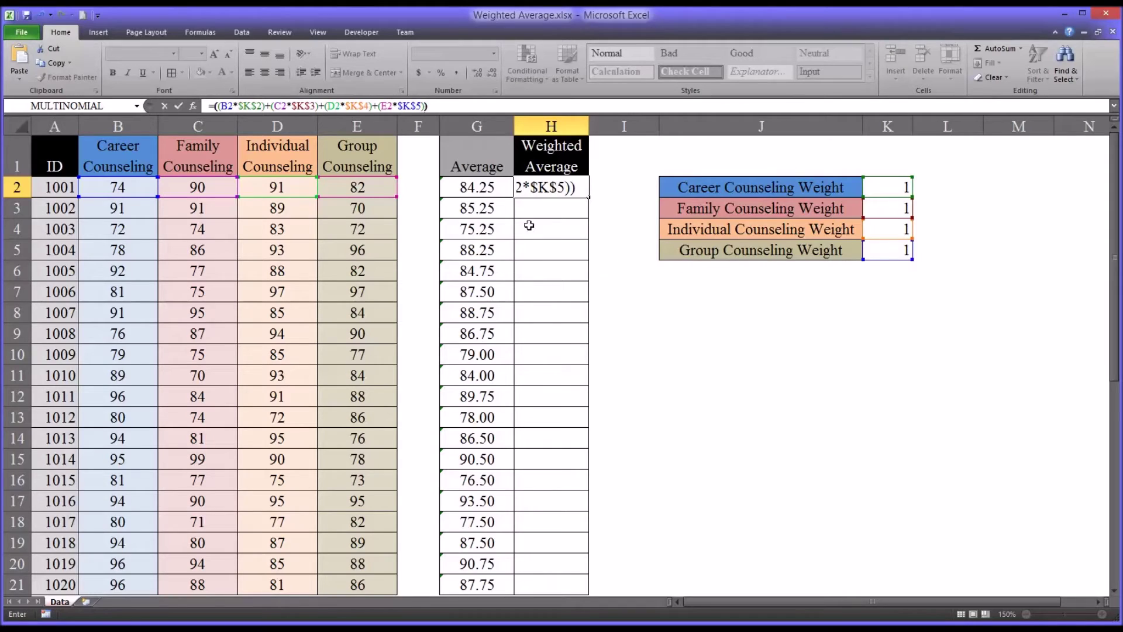
pyautogui.write('/sum')
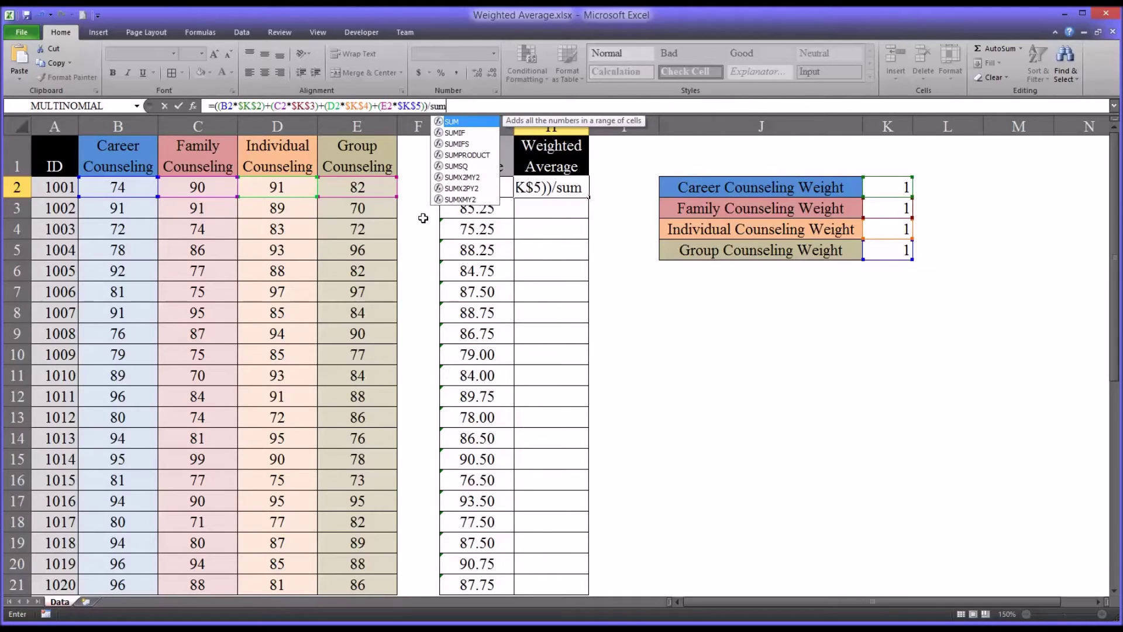
pyautogui.write('(')
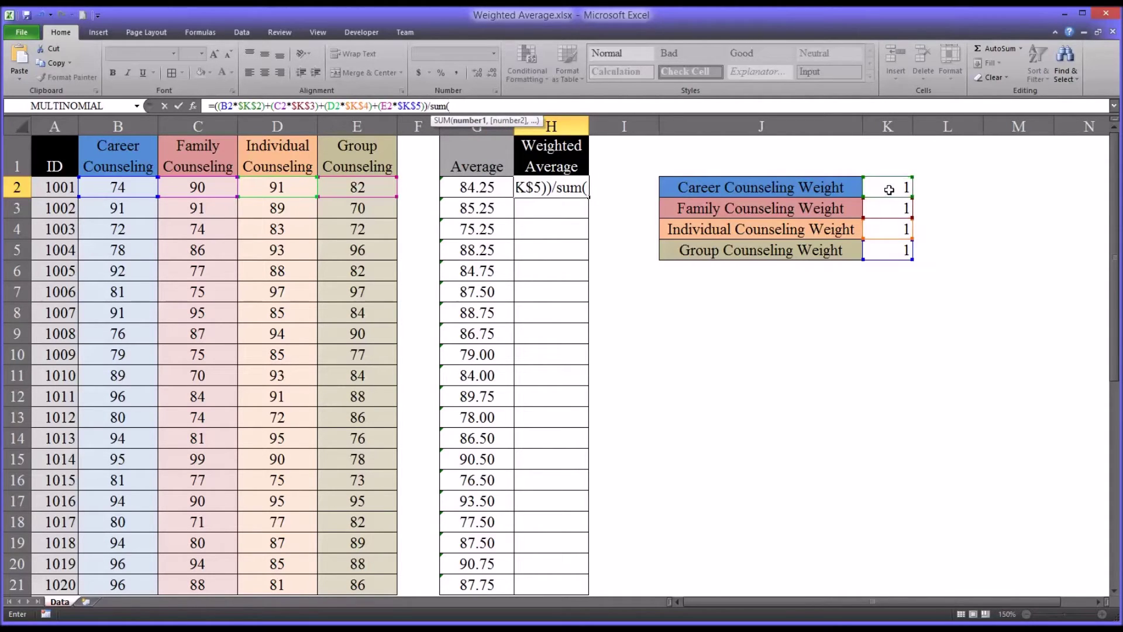
# Divide by SUM($K$2:$K$5) and commit H2's weighted-average formula
pyautogui.moveTo(889, 190); pyautogui.dragTo(887, 247)
pyautogui.write(')')
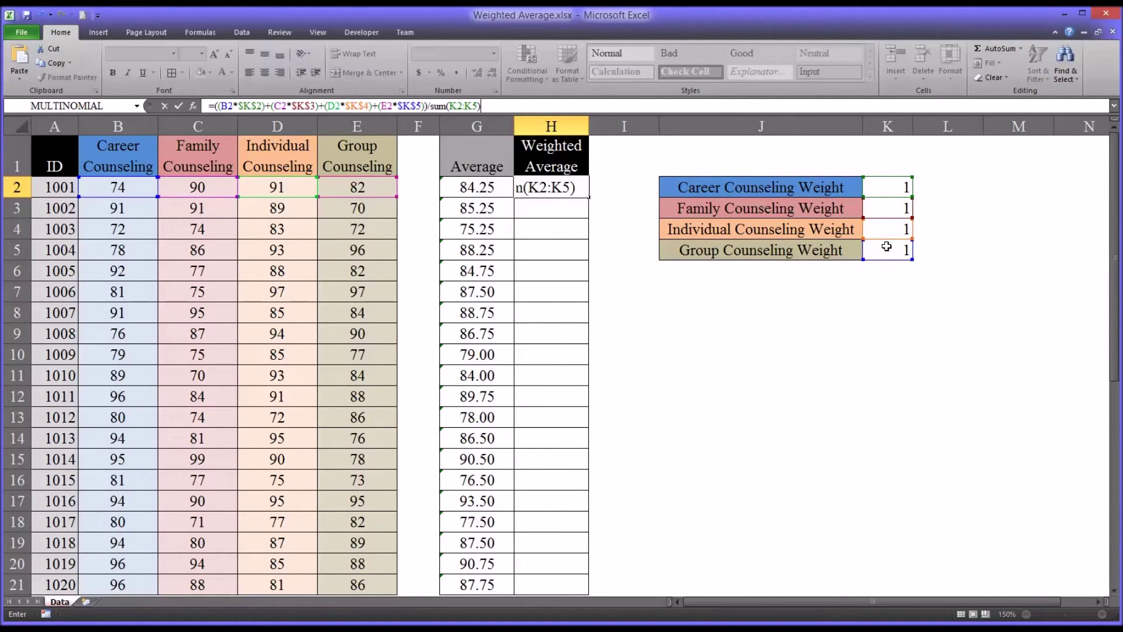
pyautogui.press('F2')
pyautogui.press('Left')
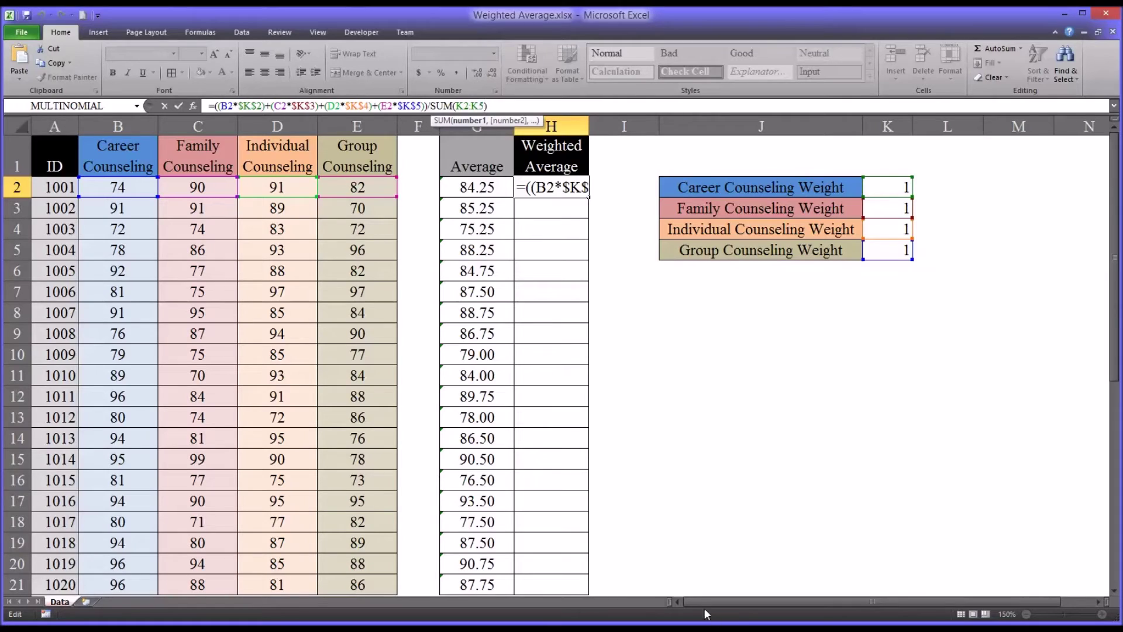
pyautogui.press('F4')
pyautogui.click(467, 106)
pyautogui.press('F4')
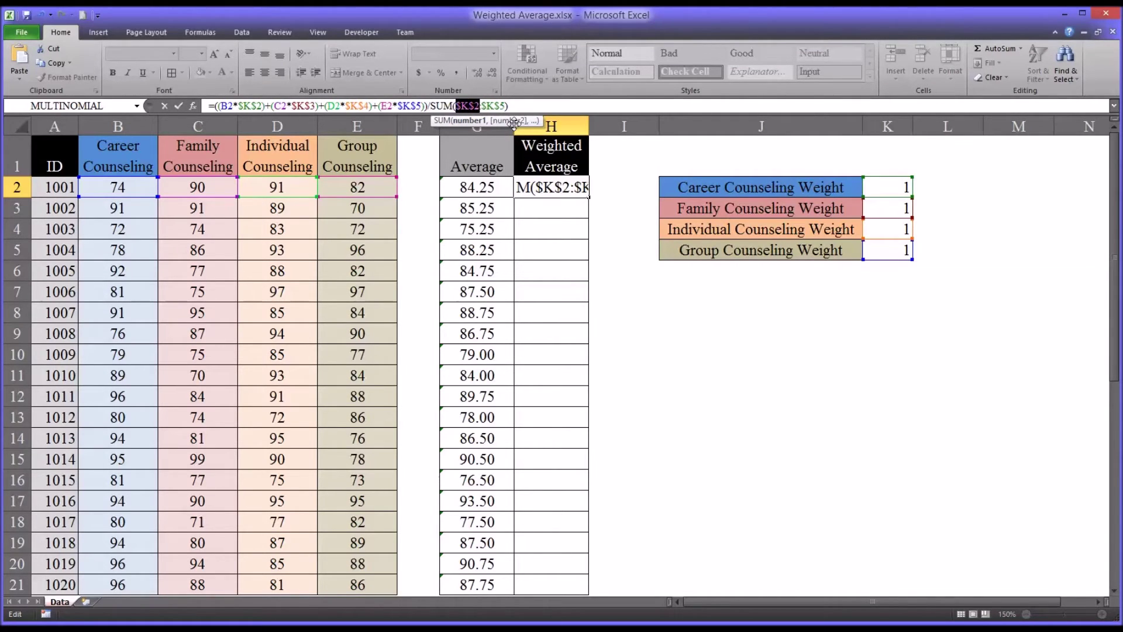
pyautogui.hotkey('ctrl', 'Return')
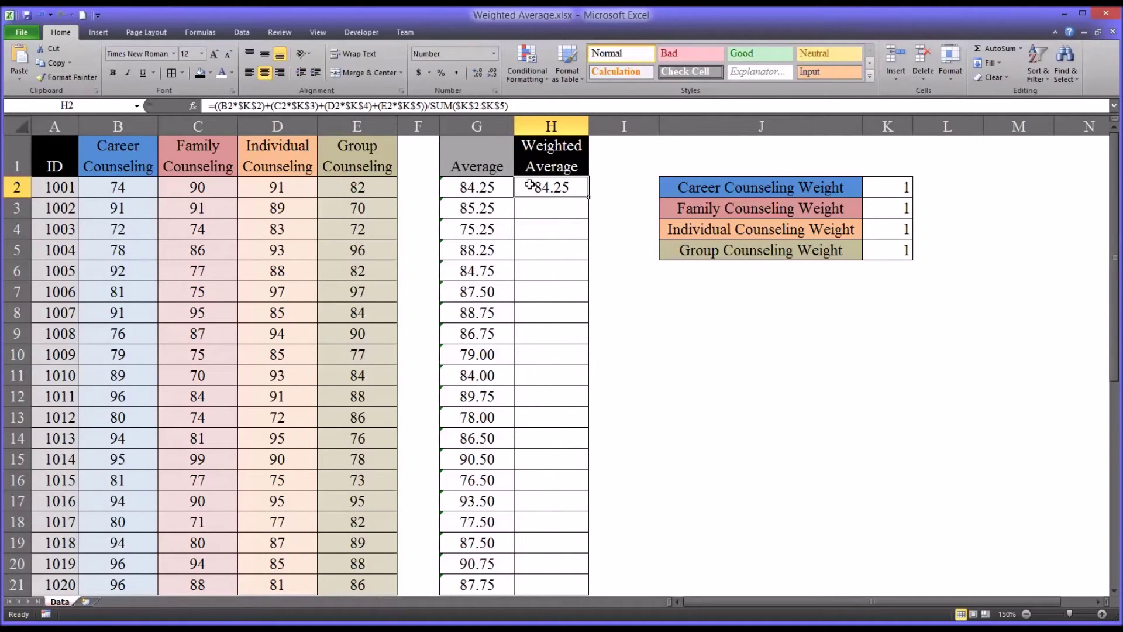
# Check the weights in K2:K5, then copy H2's weighted-average formula down to H21
pyautogui.moveTo(873, 192); pyautogui.dragTo(880, 256)
pyautogui.click(566, 190)
pyautogui.moveTo(591, 199); pyautogui.dragTo(570, 588)
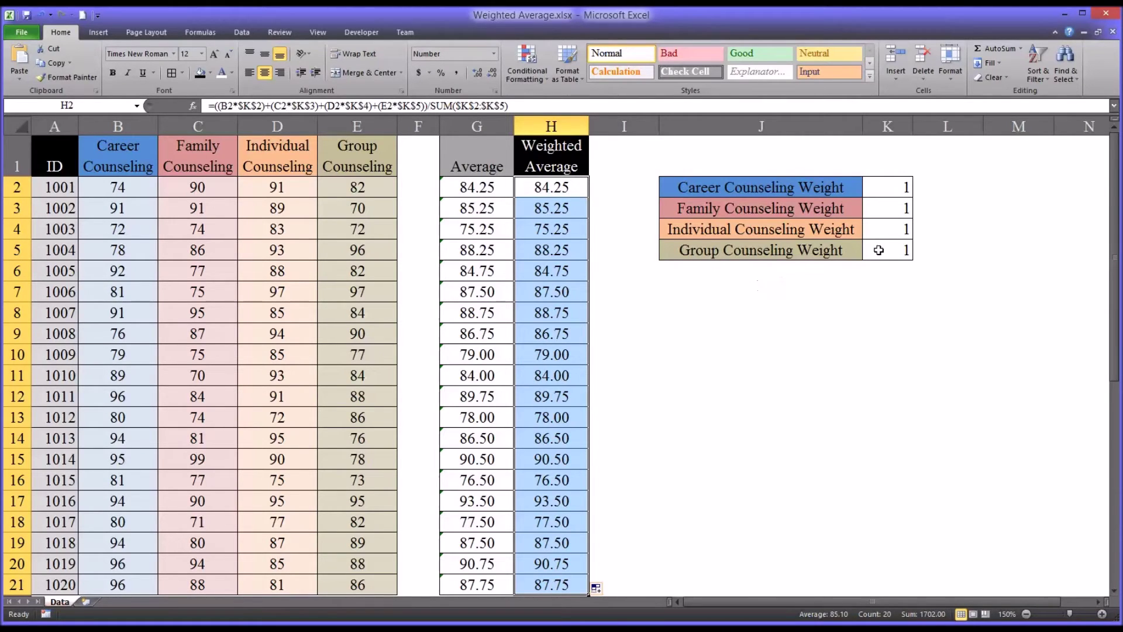
pyautogui.click(886, 190)
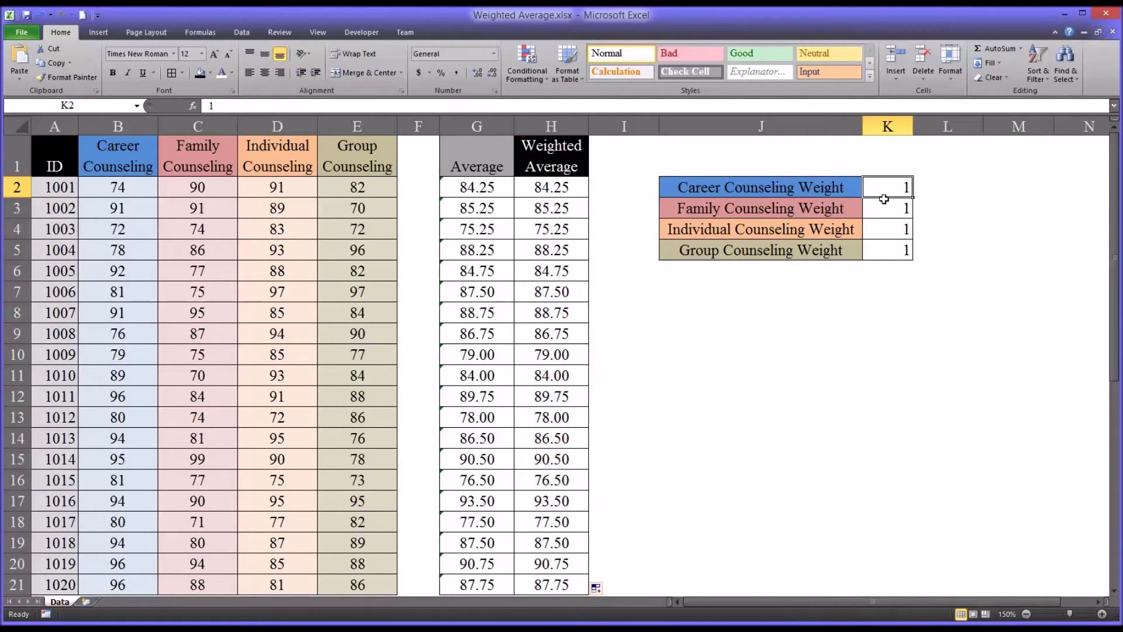
pyautogui.write('2')
pyautogui.press('Return')
pyautogui.write('2')
pyautogui.press('Return')
pyautogui.write('2')
pyautogui.press('Return')
pyautogui.write('2')
pyautogui.press('Return')
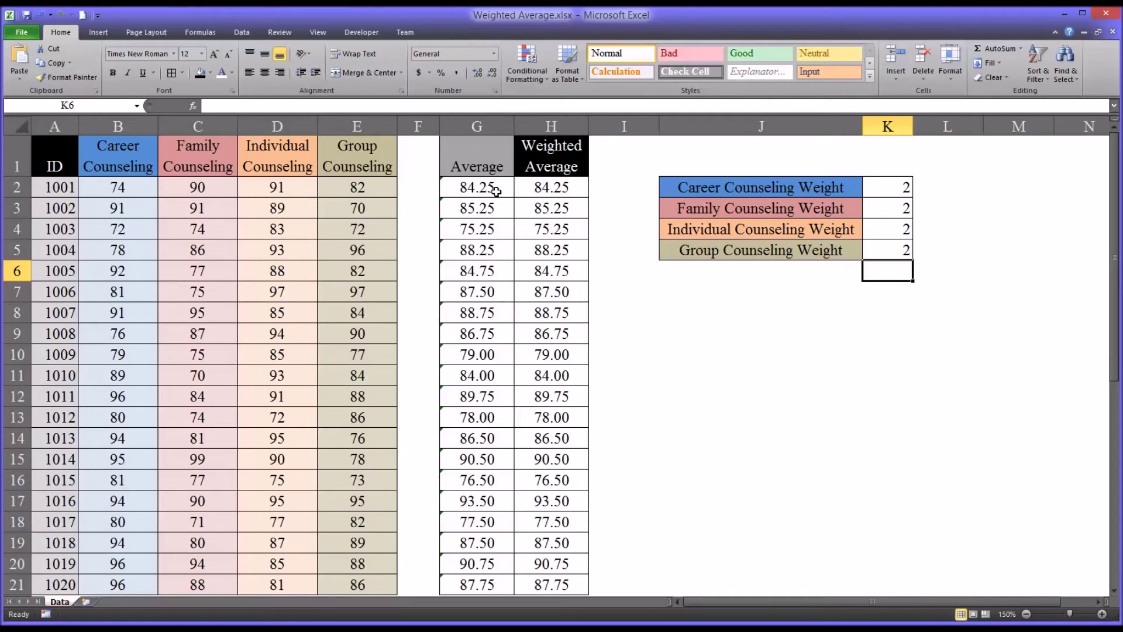
pyautogui.click(549, 184)
pyautogui.click(493, 189)
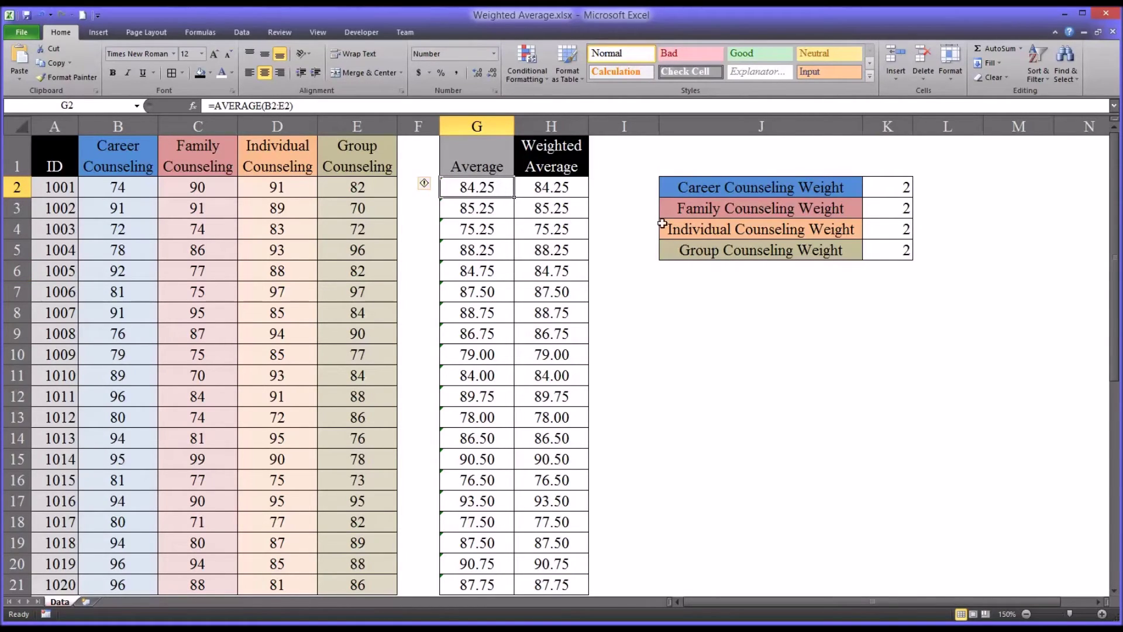
pyautogui.moveTo(884, 192); pyautogui.dragTo(885, 245)
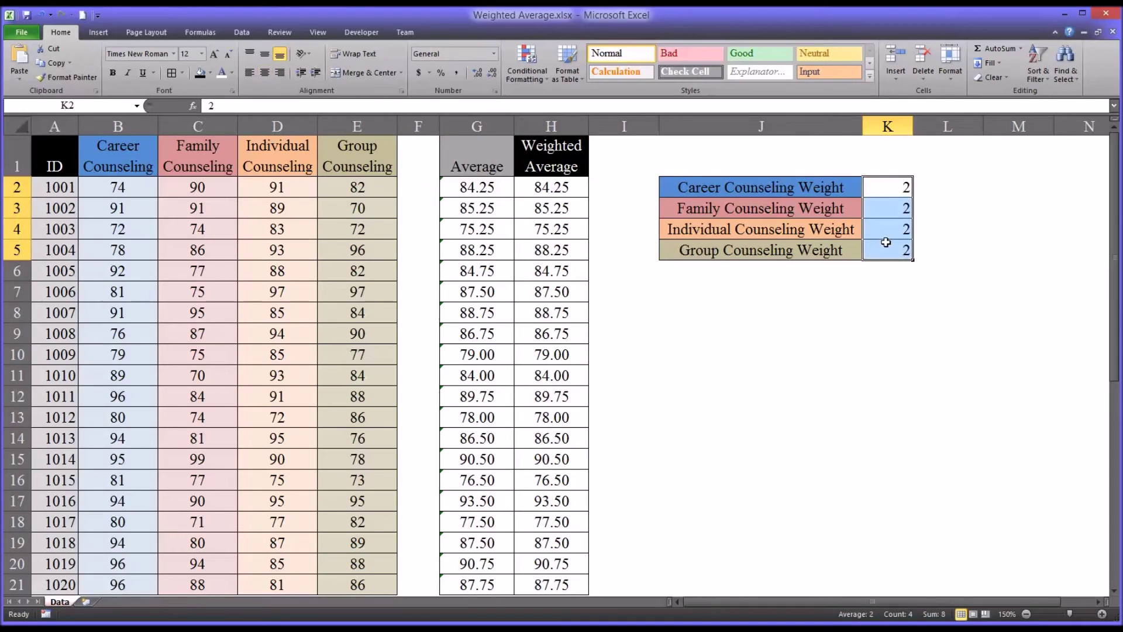
pyautogui.click(885, 191)
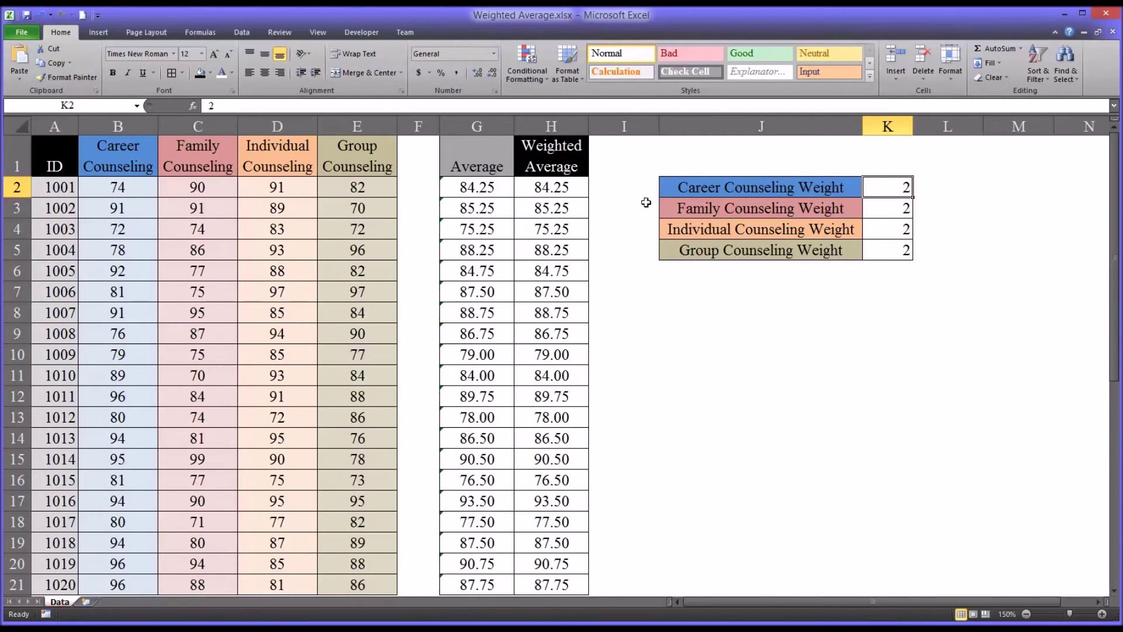
pyautogui.click(547, 191)
pyautogui.click(481, 188)
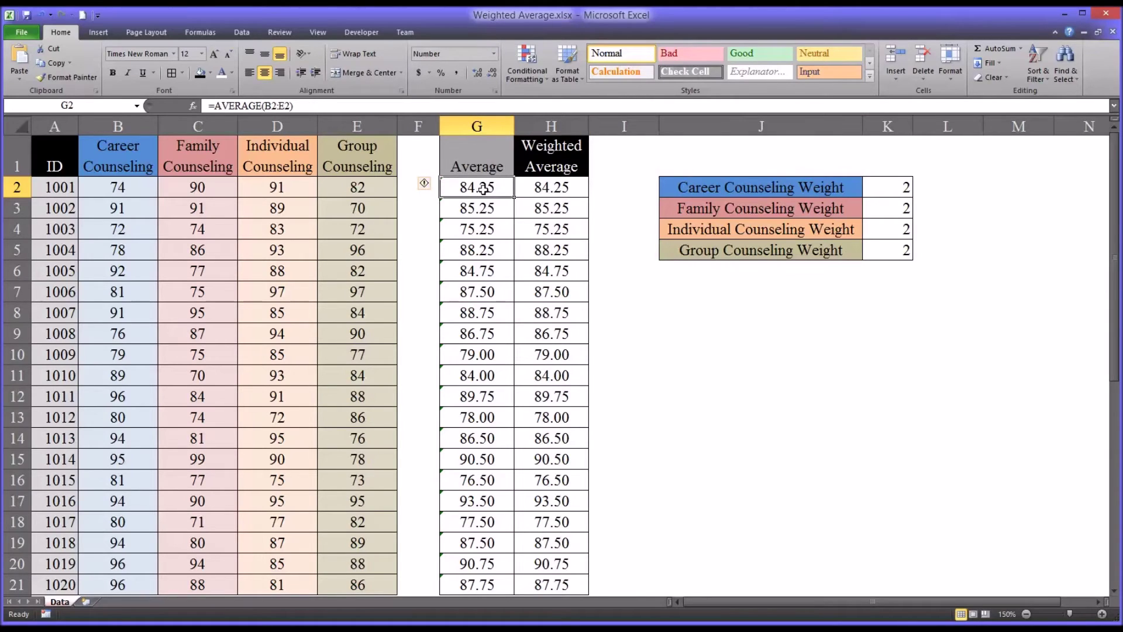
pyautogui.click(884, 191)
pyautogui.write('1')
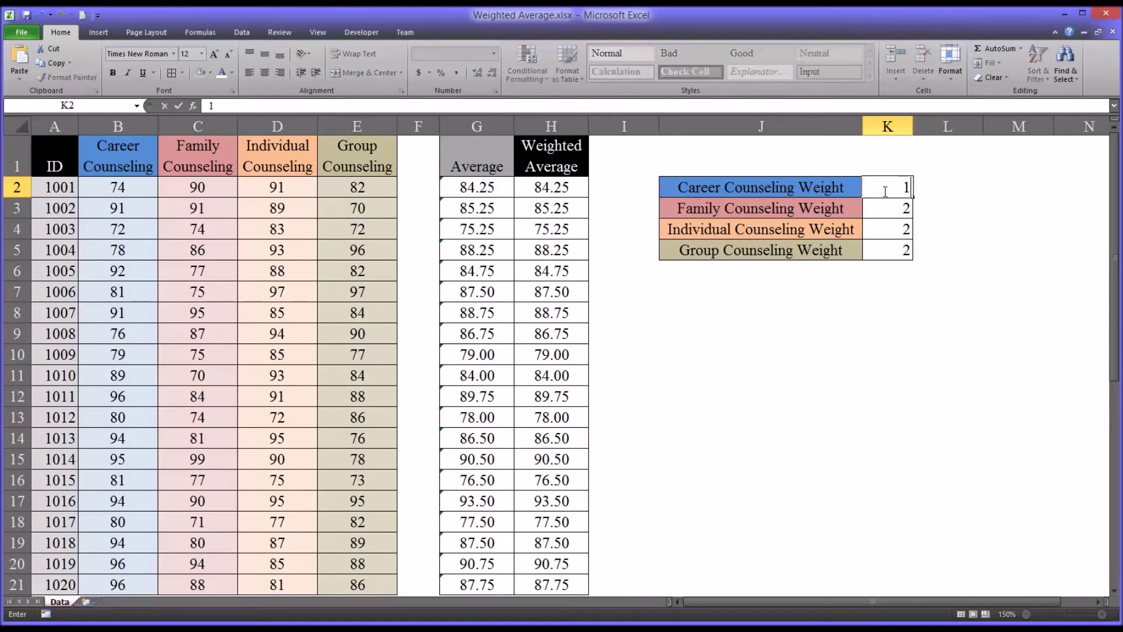
pyautogui.press('Return')
pyautogui.write('1')
pyautogui.press('Return')
pyautogui.write('1')
pyautogui.press('Return')
pyautogui.write('1')
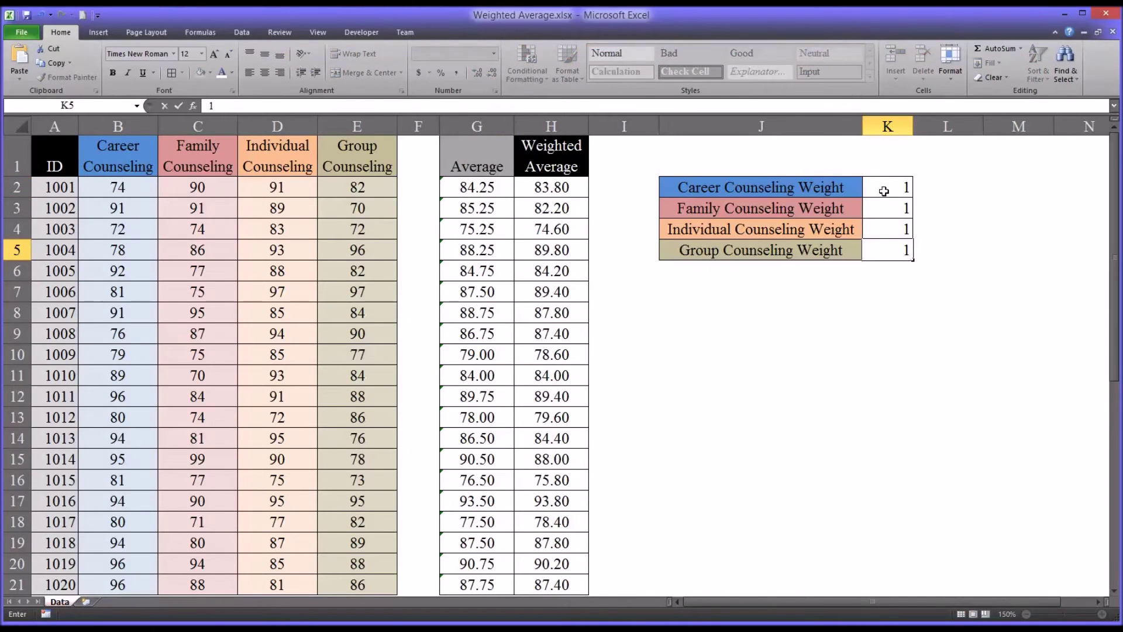
pyautogui.press('Return')
pyautogui.press('Return')
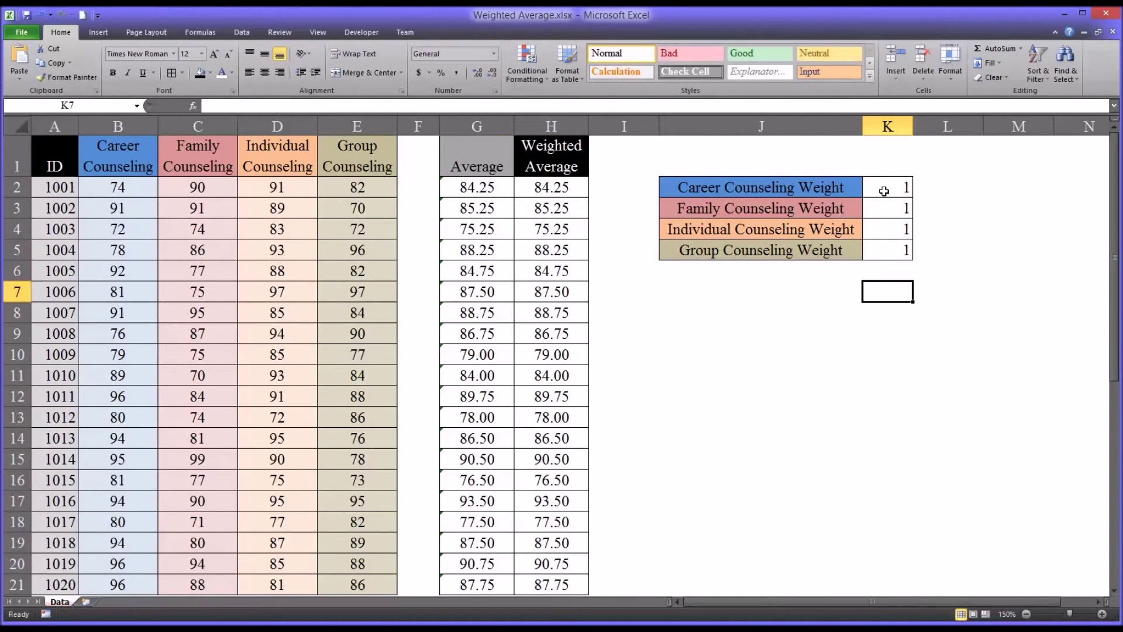
pyautogui.click(977, 189)
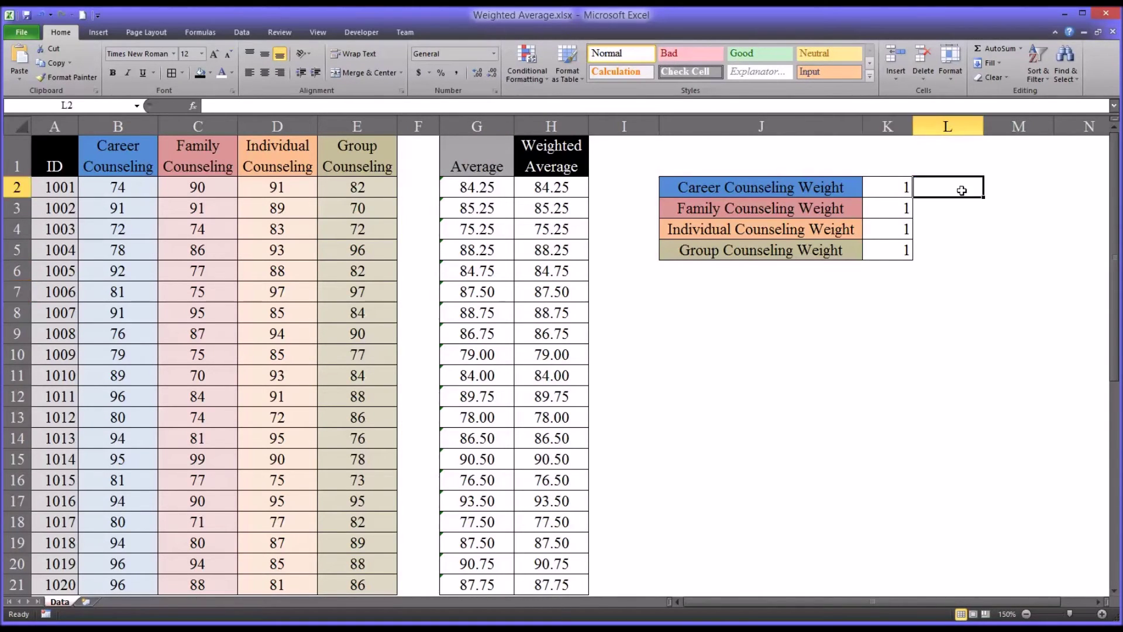
pyautogui.click(884, 192)
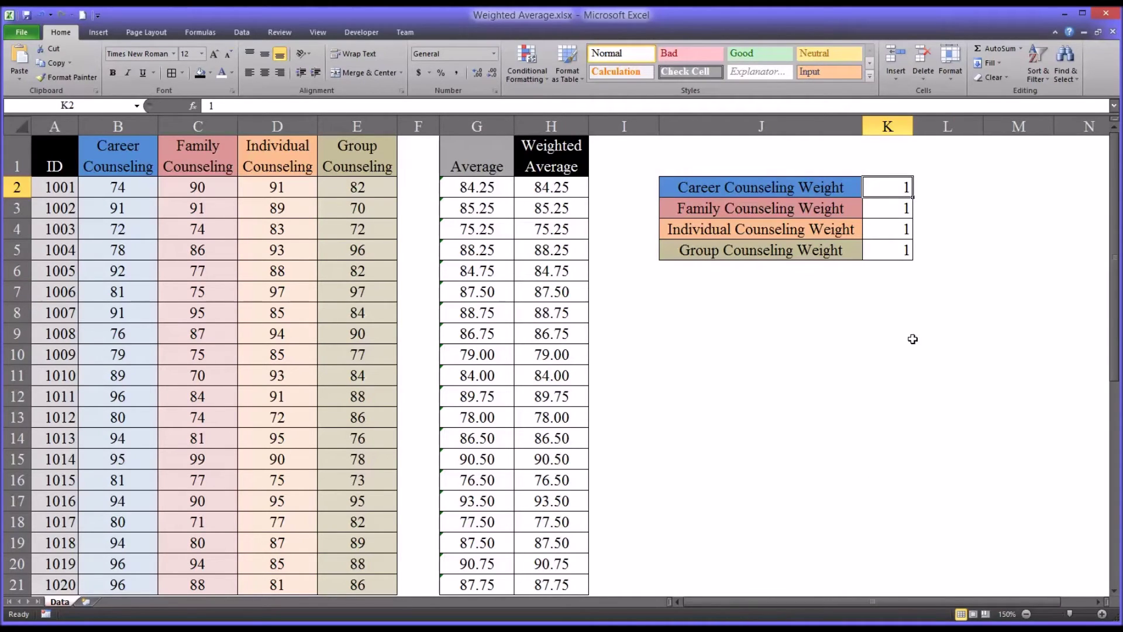
# Set the Career Counseling weight in K2 to 3 and review weights K3:K5
pyautogui.write('3')
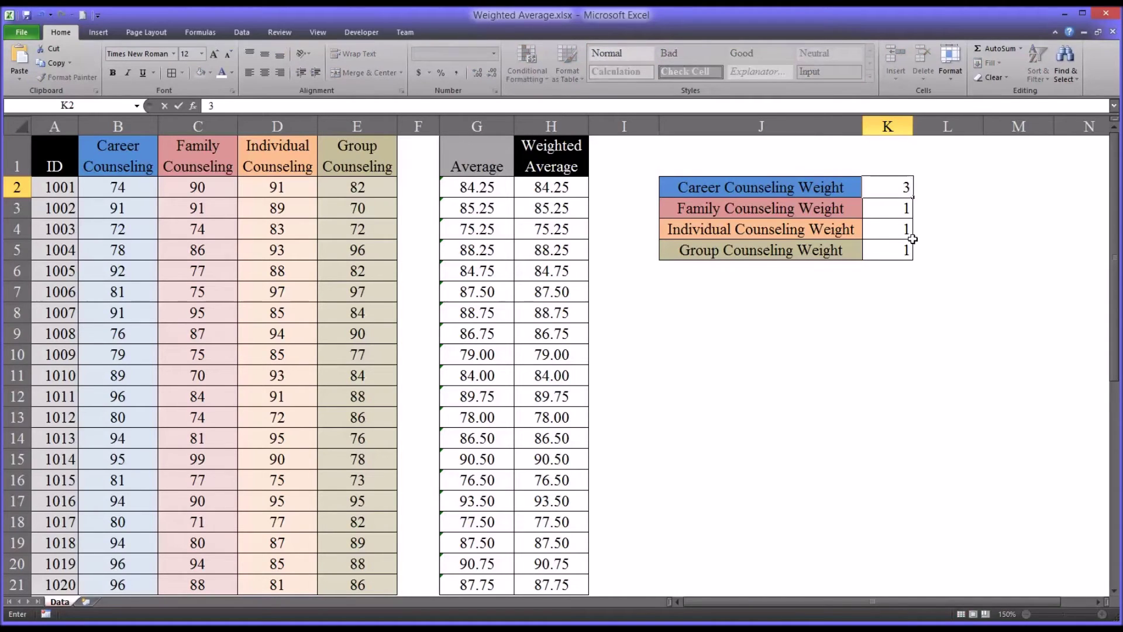
pyautogui.click(875, 215)
pyautogui.moveTo(876, 215); pyautogui.dragTo(886, 246)
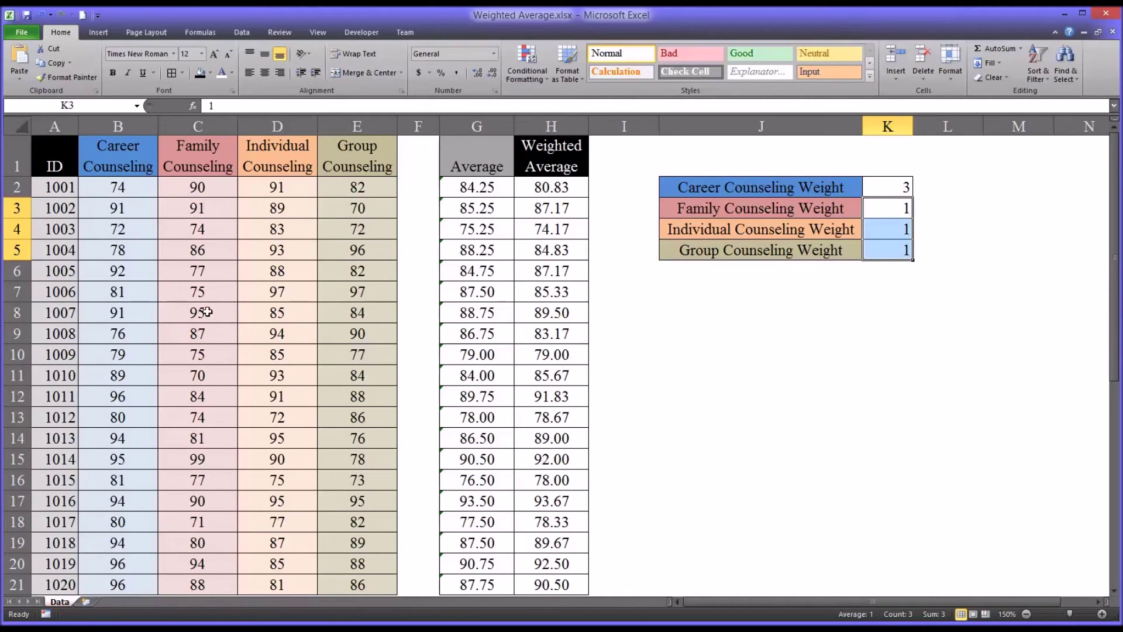
pyautogui.click(129, 561)
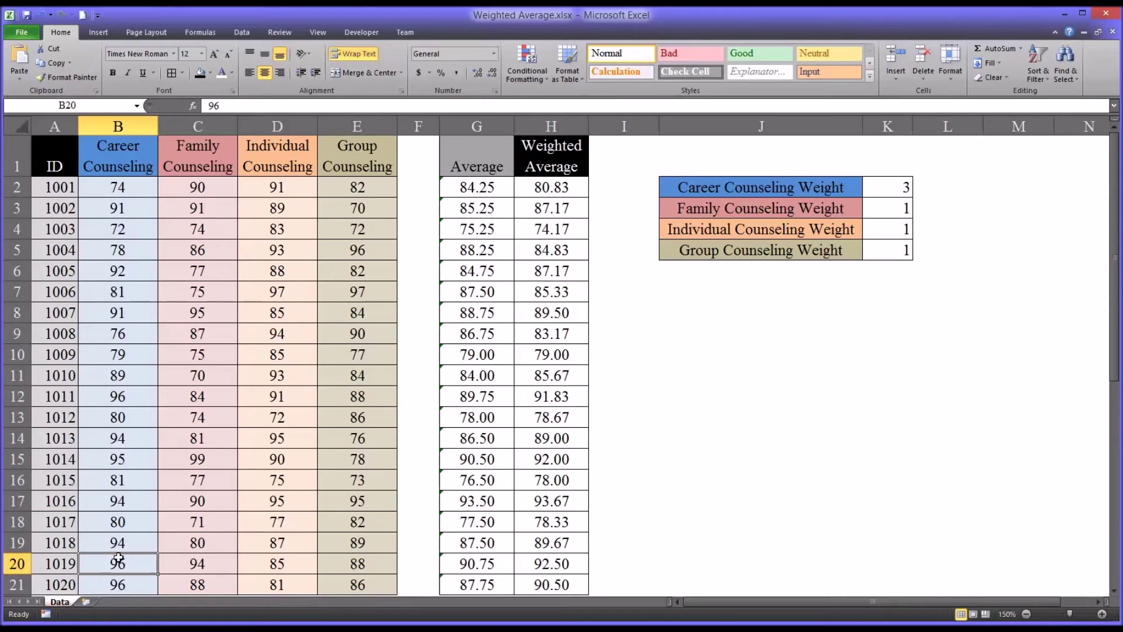
# Compare weighted and plain averages for students 1019 and 1020
pyautogui.click(66, 568)
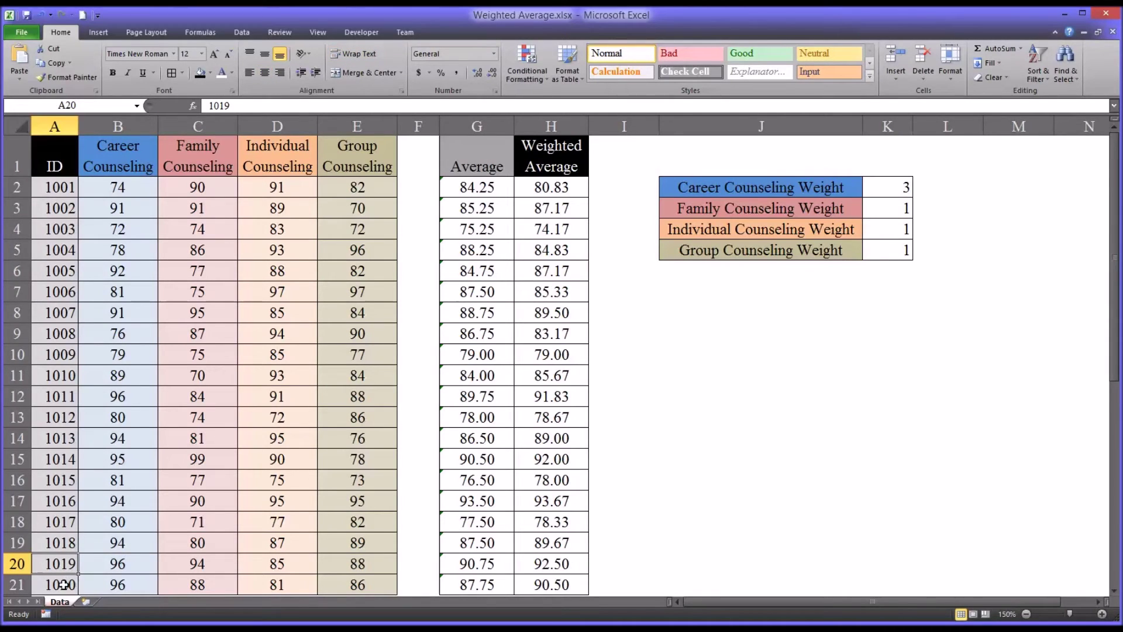
pyautogui.click(65, 584)
pyautogui.moveTo(67, 565); pyautogui.dragTo(66, 579)
pyautogui.click(114, 566)
pyautogui.click(111, 579)
pyautogui.click(111, 565)
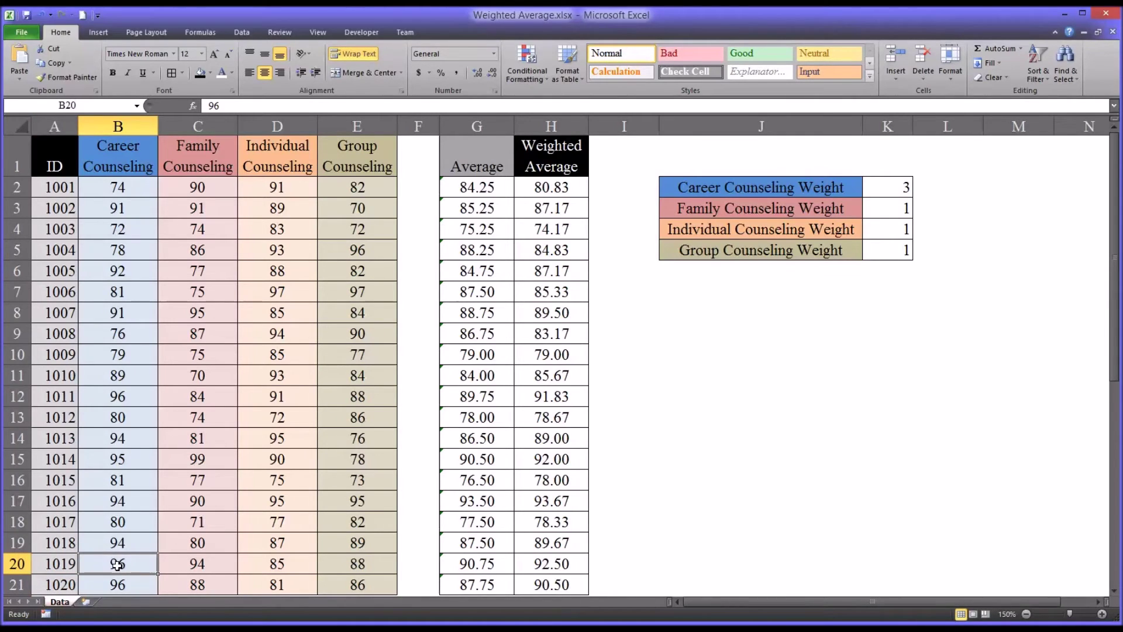
pyautogui.click(558, 566)
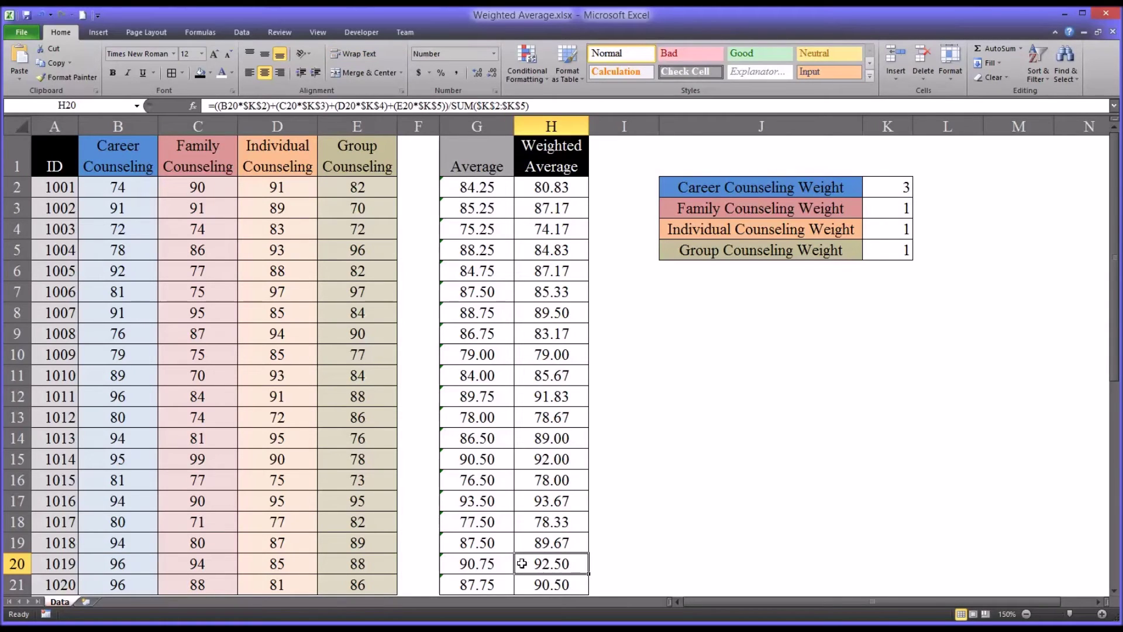
pyautogui.click(499, 563)
pyautogui.click(537, 580)
pyautogui.click(501, 584)
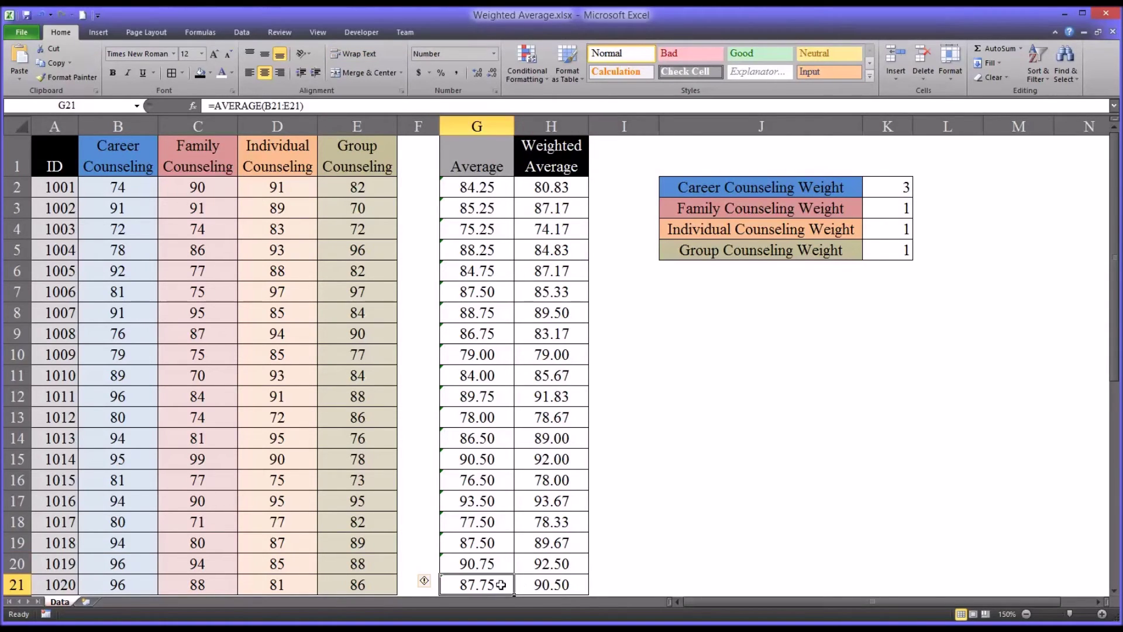
pyautogui.click(527, 585)
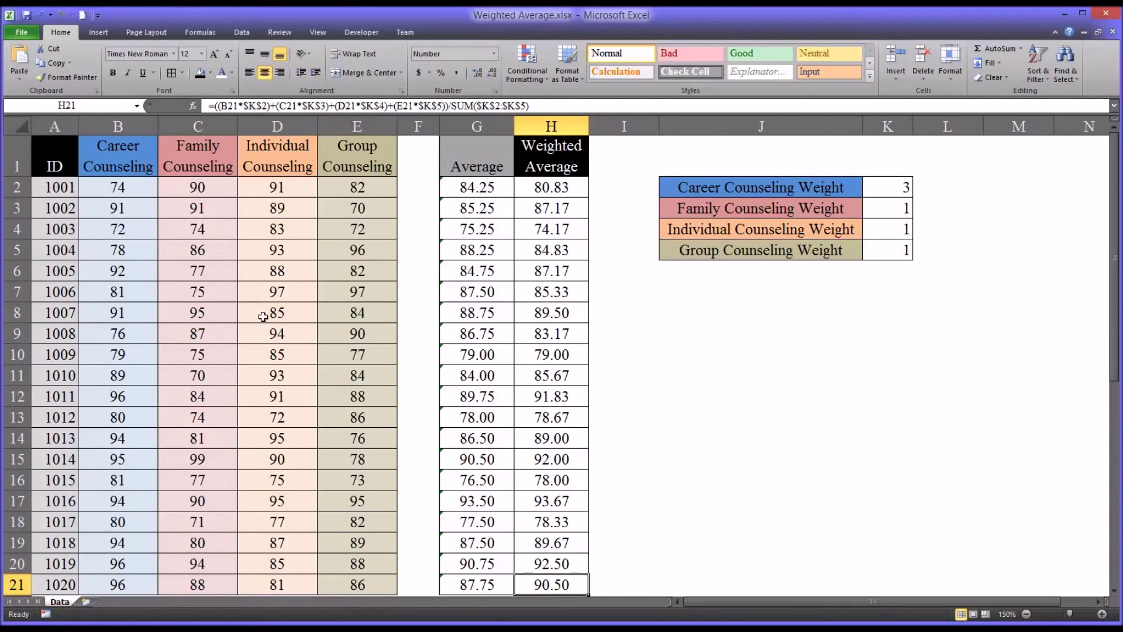
# Compare the weighted and plain average formulas for student 1003
pyautogui.click(134, 230)
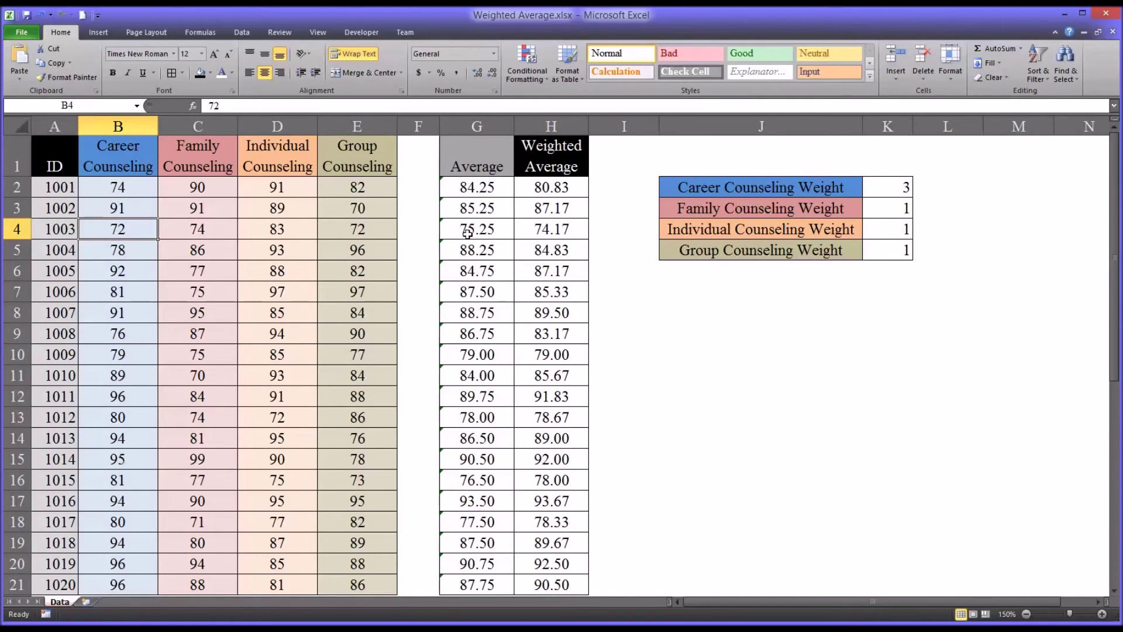
pyautogui.click(539, 234)
pyautogui.click(502, 232)
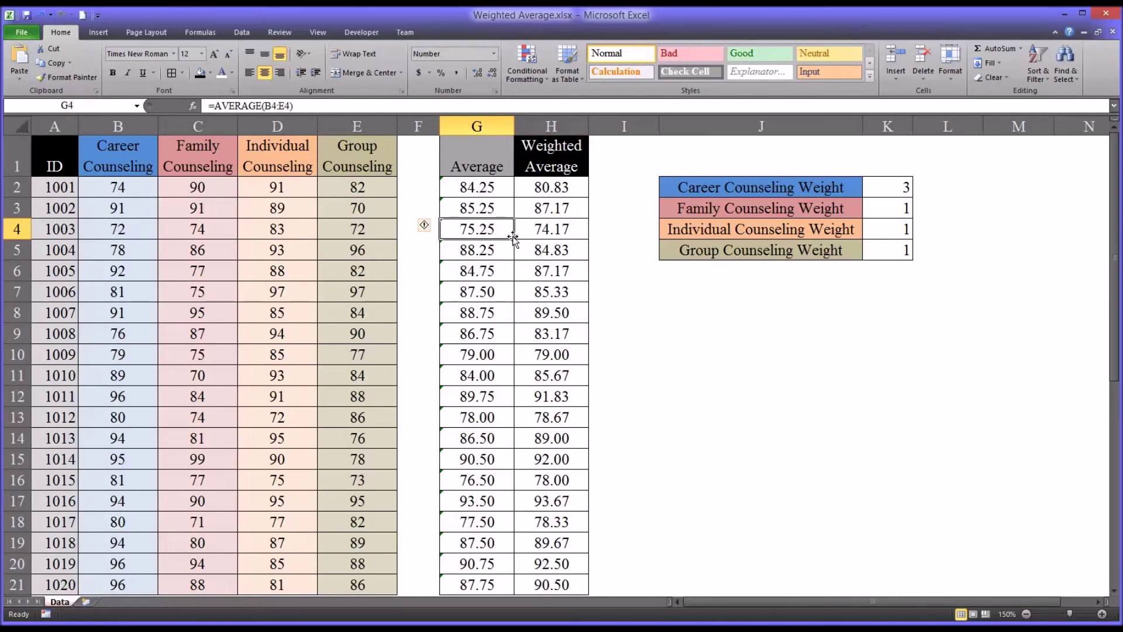
pyautogui.click(528, 233)
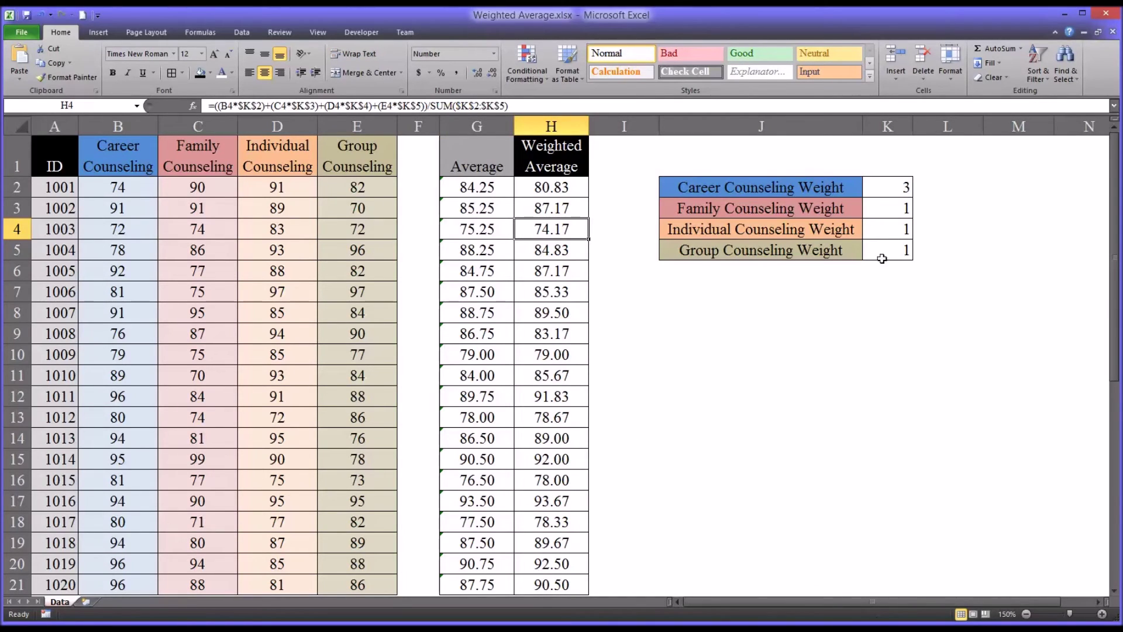
# Change the Career Counseling weight in K2 back to 1
pyautogui.click(880, 191)
pyautogui.write('1')
pyautogui.press('Return')
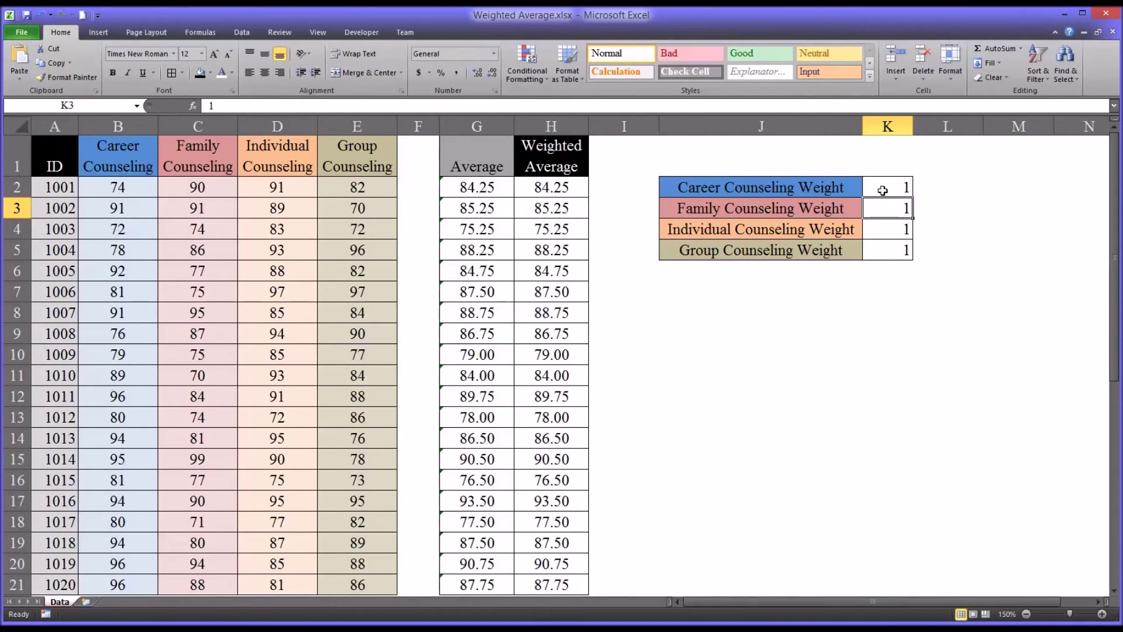
# Set the Group Counseling weight K5 to 3 and Family Counseling weight K3 to 2
pyautogui.click(879, 252)
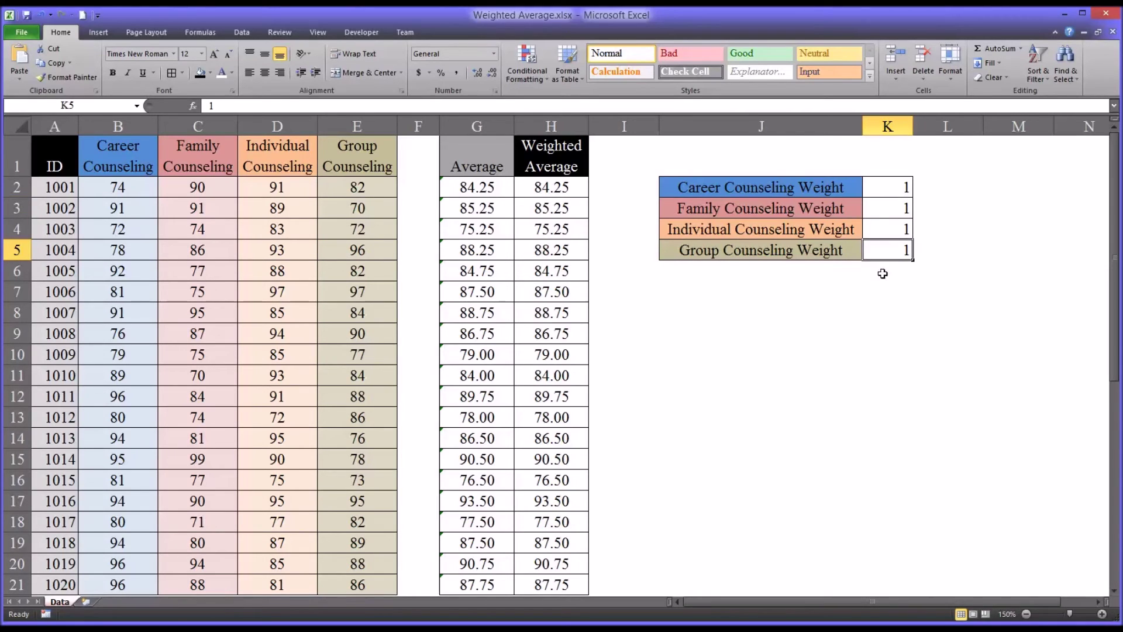
pyautogui.write('3')
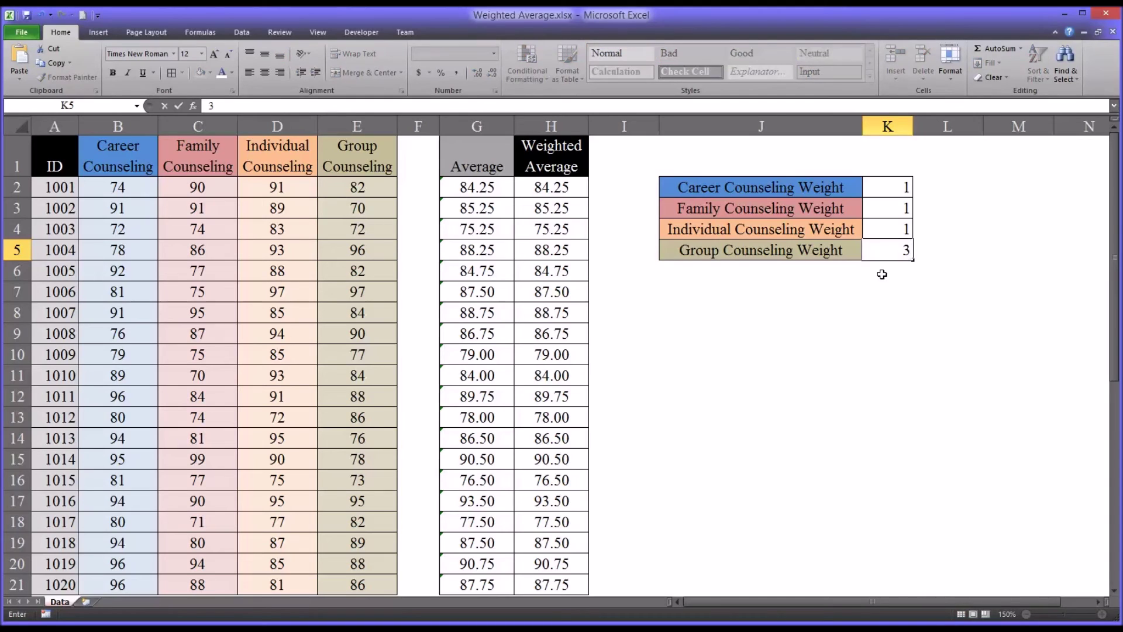
pyautogui.press('Up')
pyautogui.press('Up')
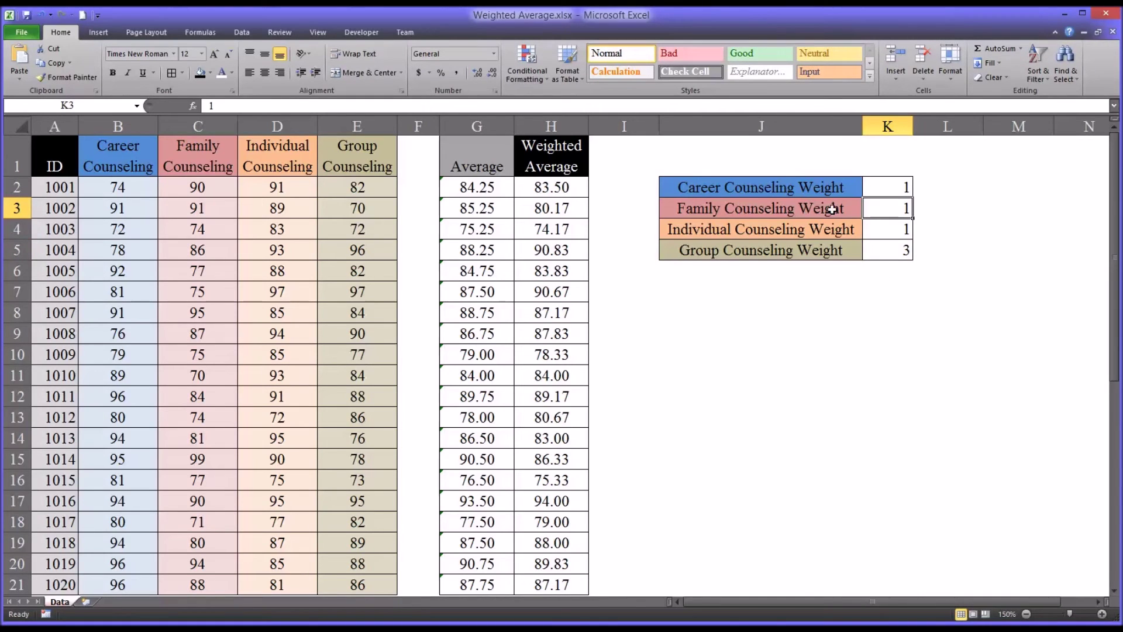
pyautogui.write('2')
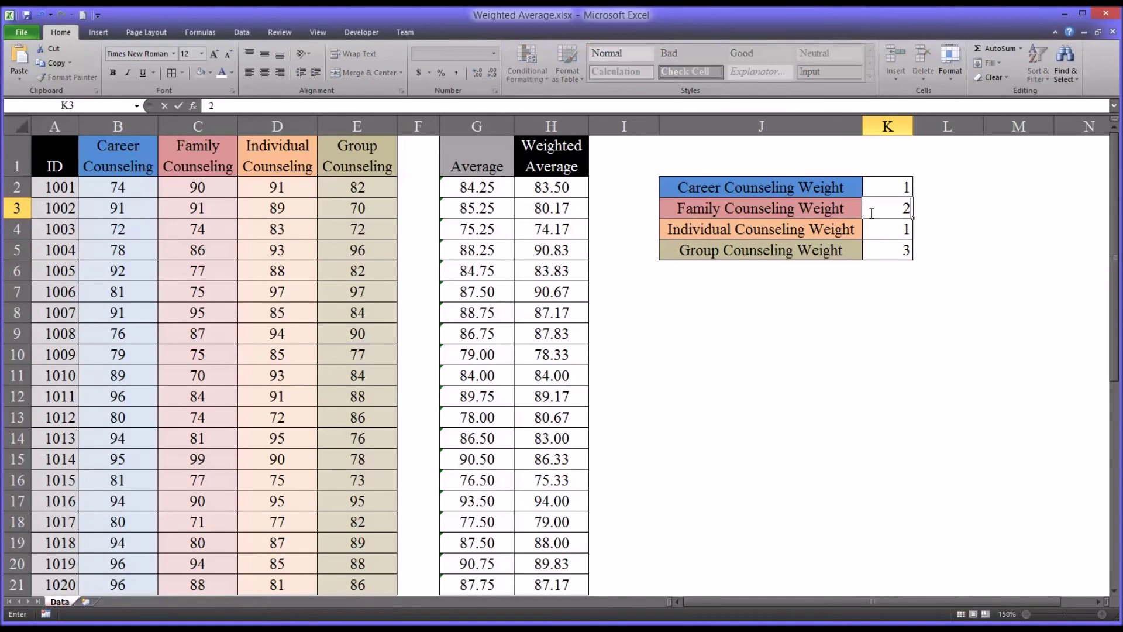
pyautogui.press('Return')
pyautogui.press('Up')
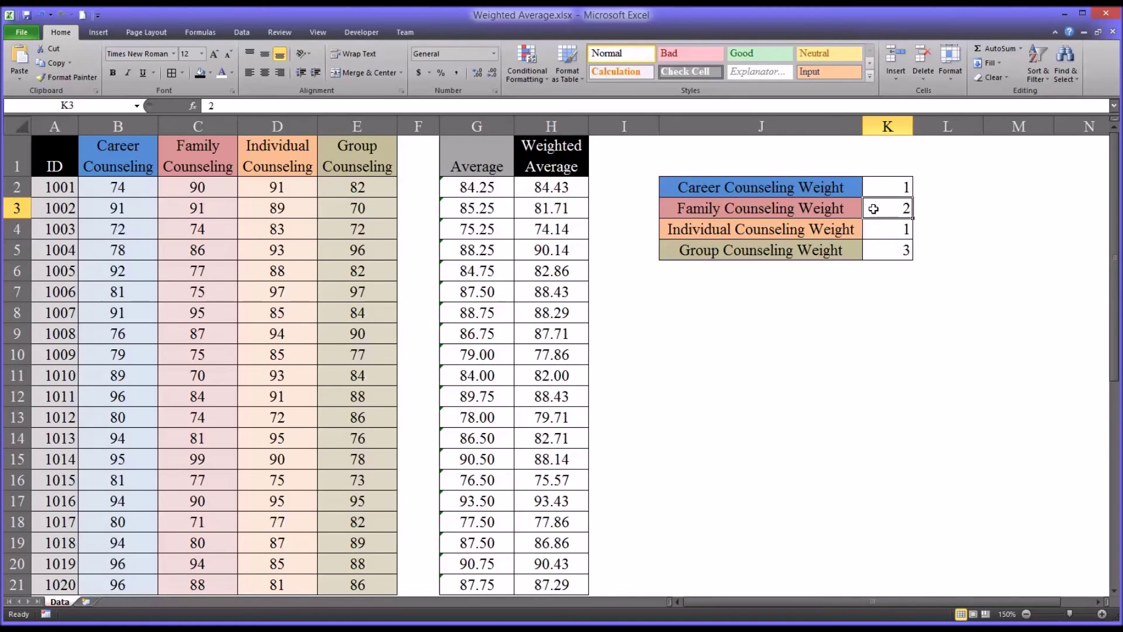
# Review the updated weights in K2:K5 and student 1004's Group Counseling score
pyautogui.click(883, 249)
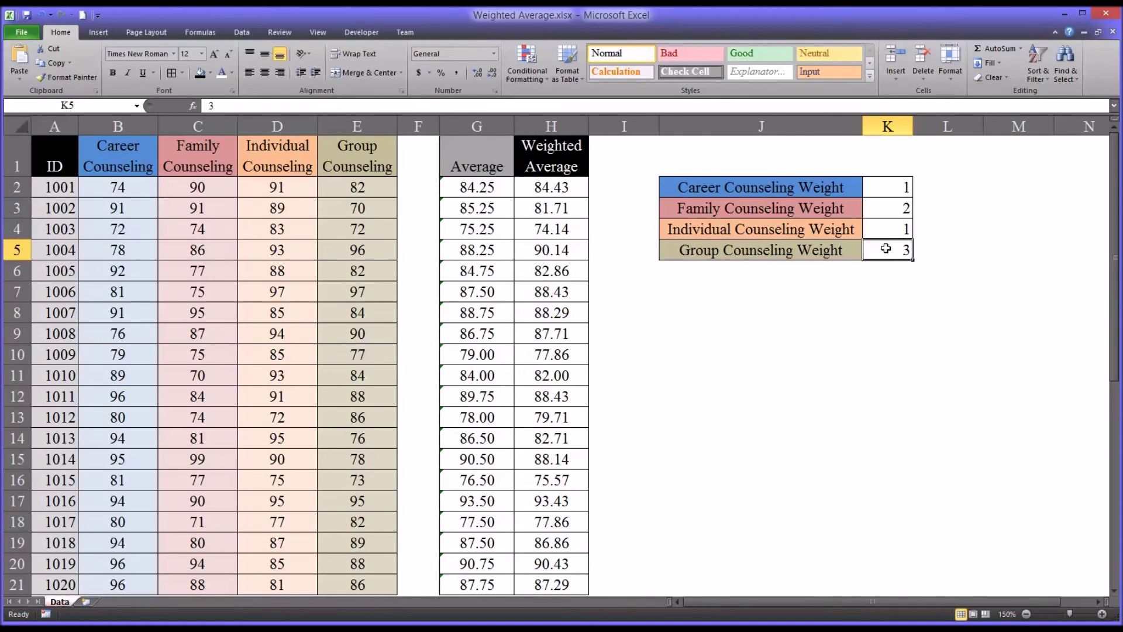
pyautogui.click(883, 229)
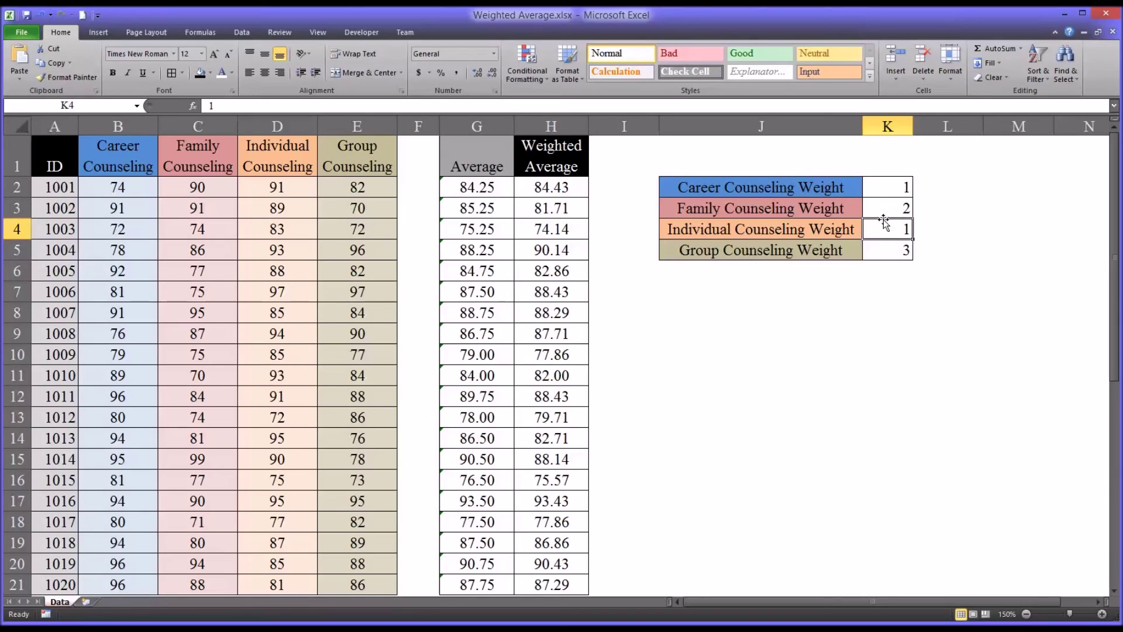
pyautogui.click(884, 189)
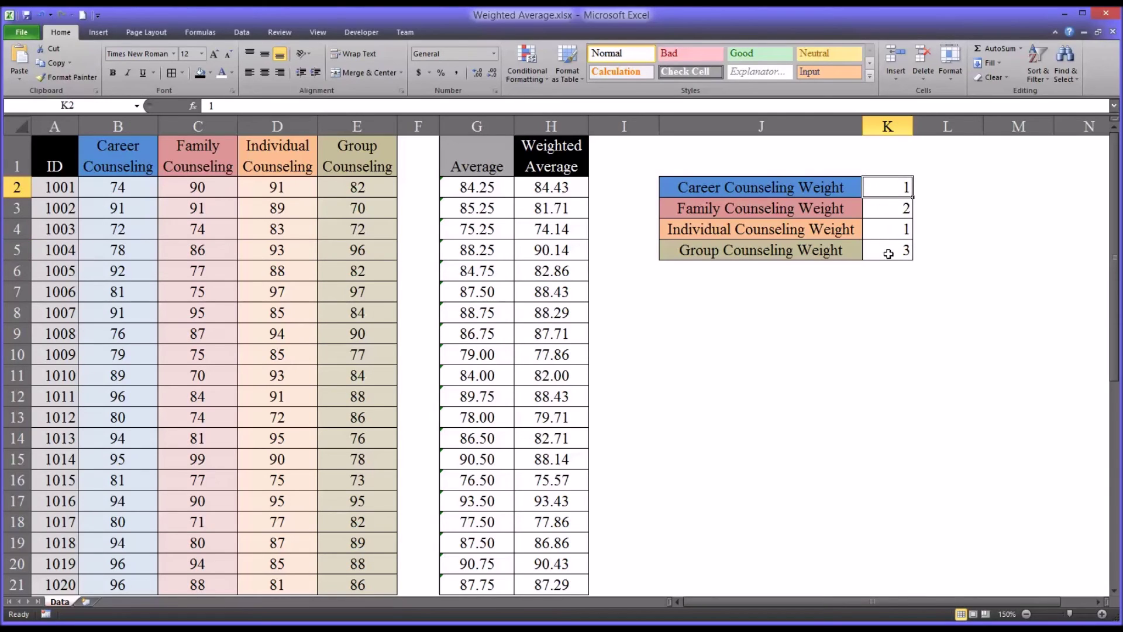
pyautogui.click(889, 245)
pyautogui.click(887, 190)
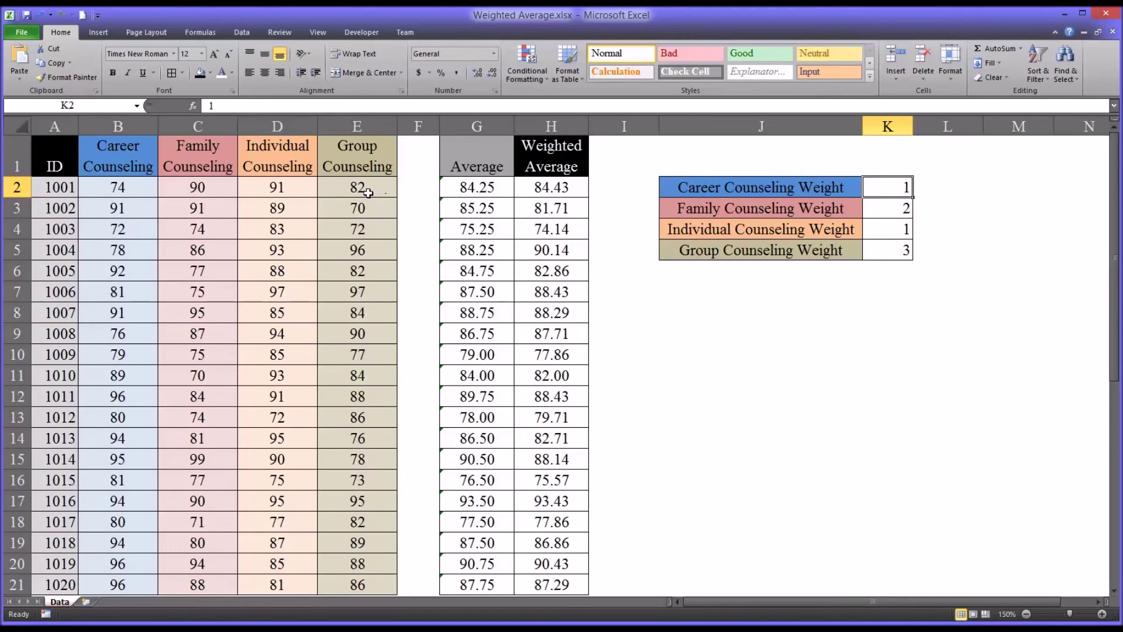
pyautogui.click(357, 252)
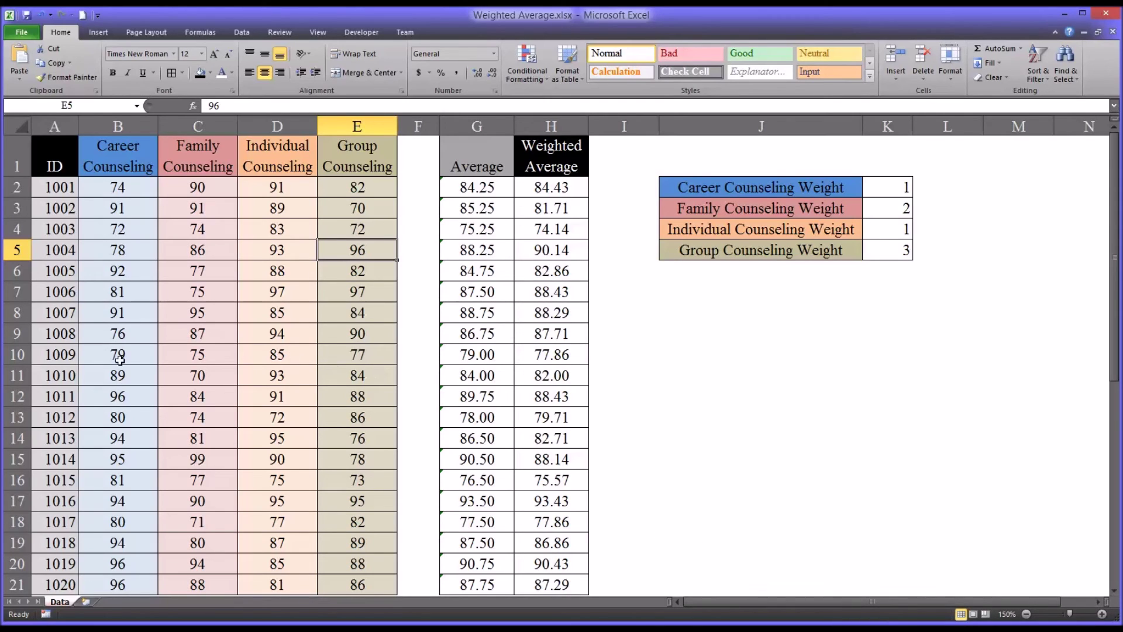
pyautogui.click(59, 357)
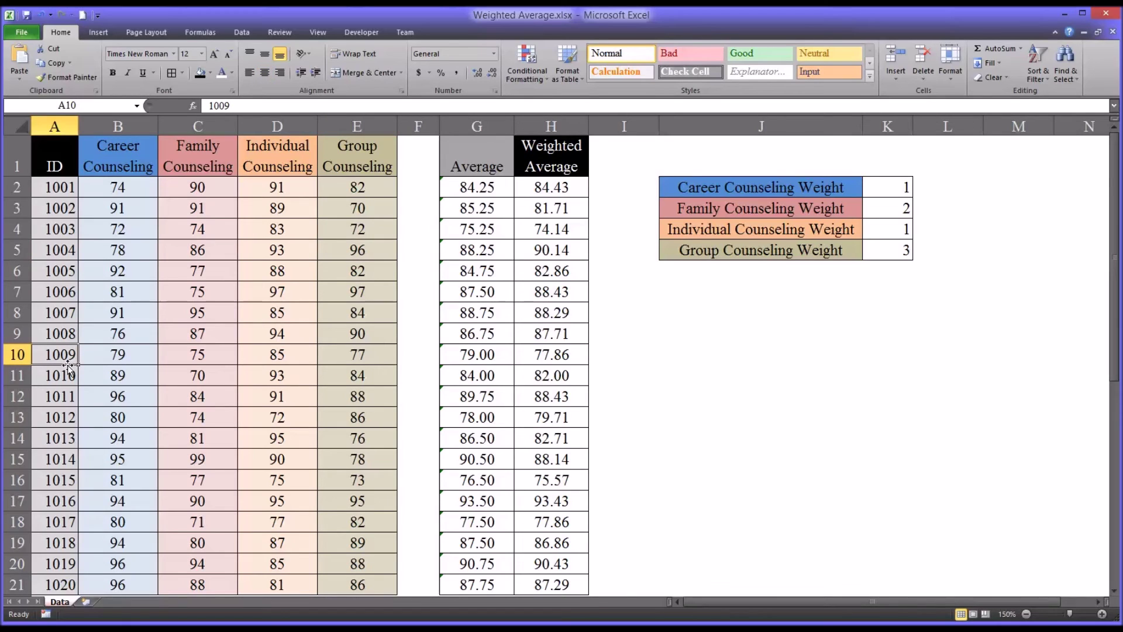
pyautogui.click(220, 358)
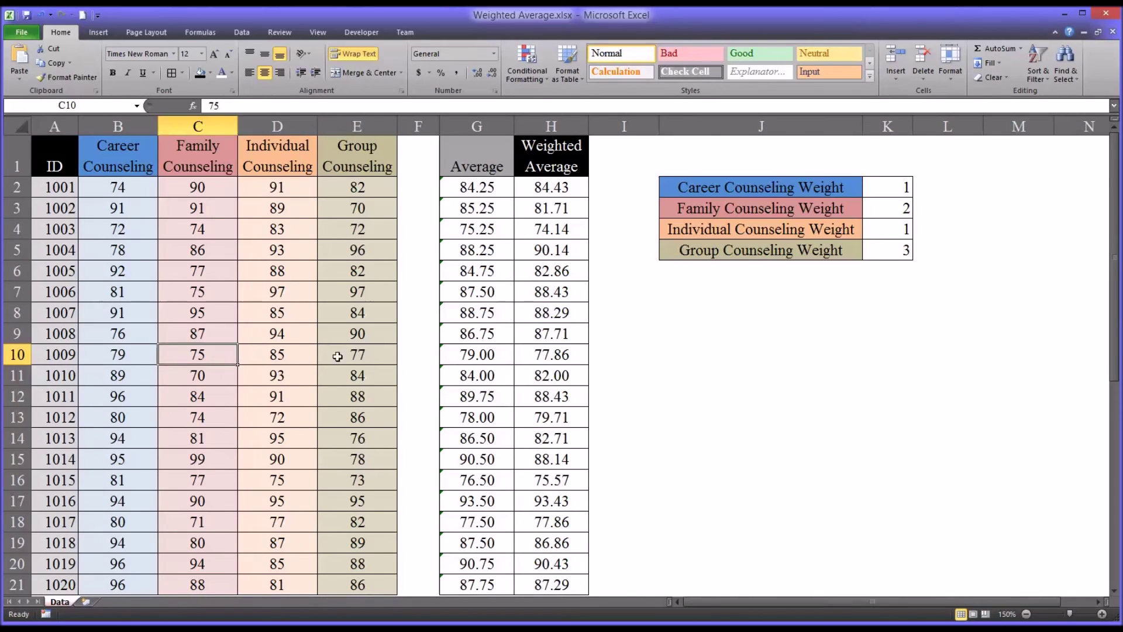
pyautogui.click(358, 355)
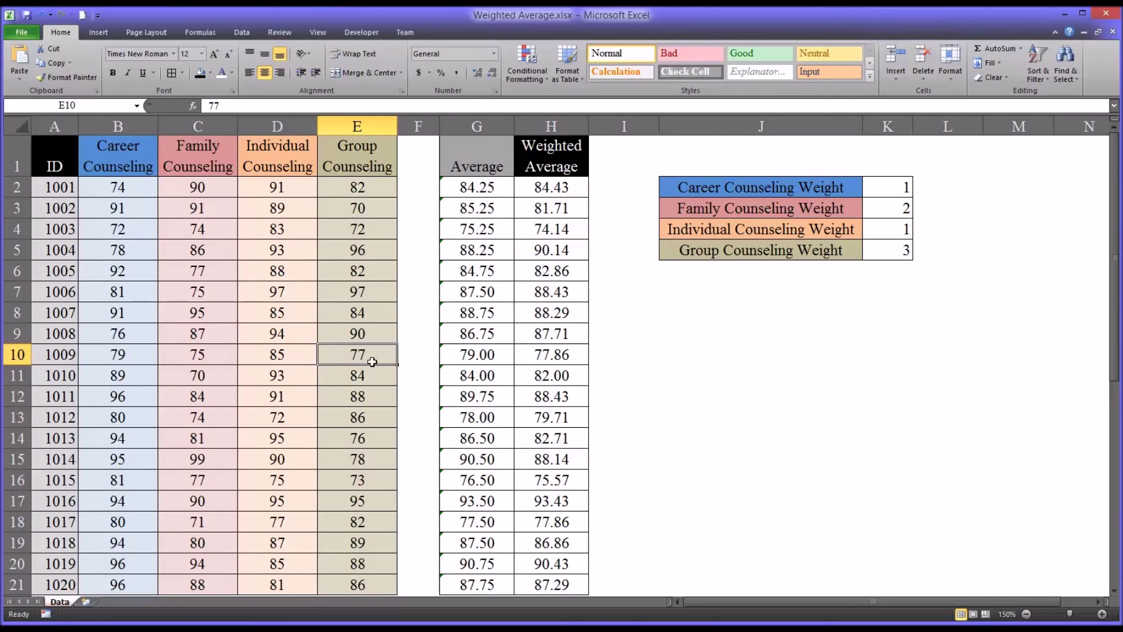
pyautogui.click(548, 358)
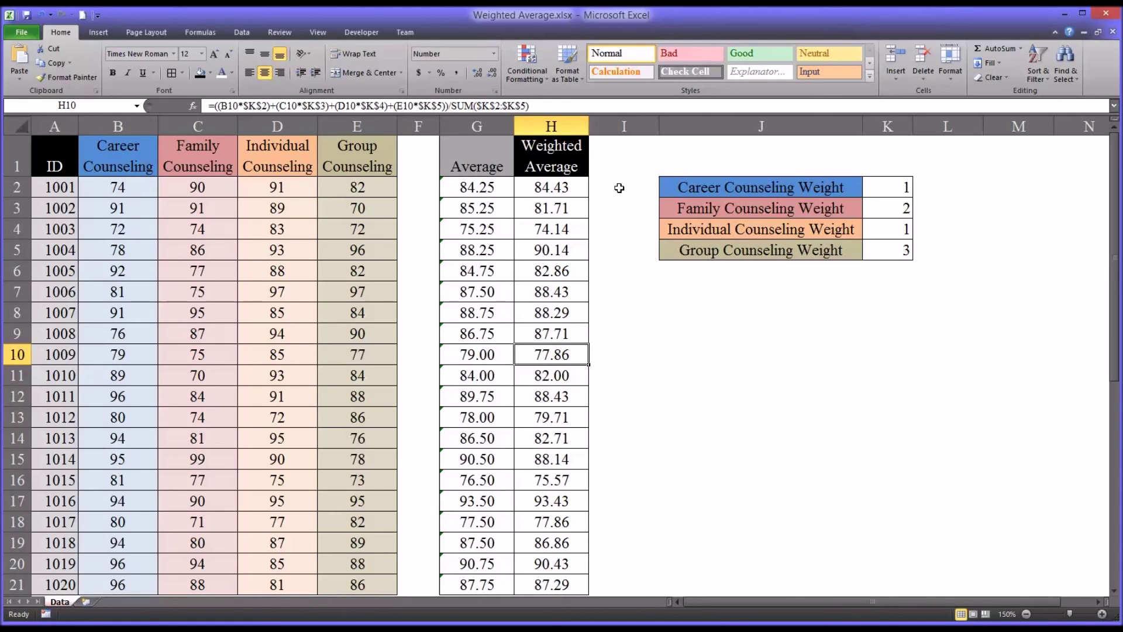
pyautogui.click(615, 186)
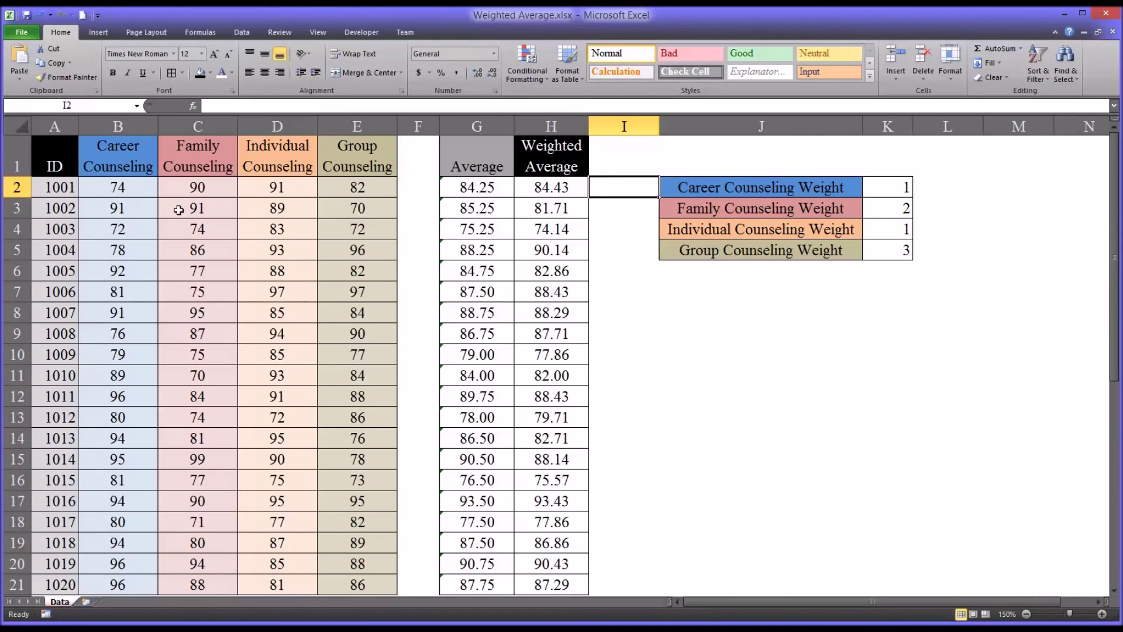
pyautogui.click(559, 187)
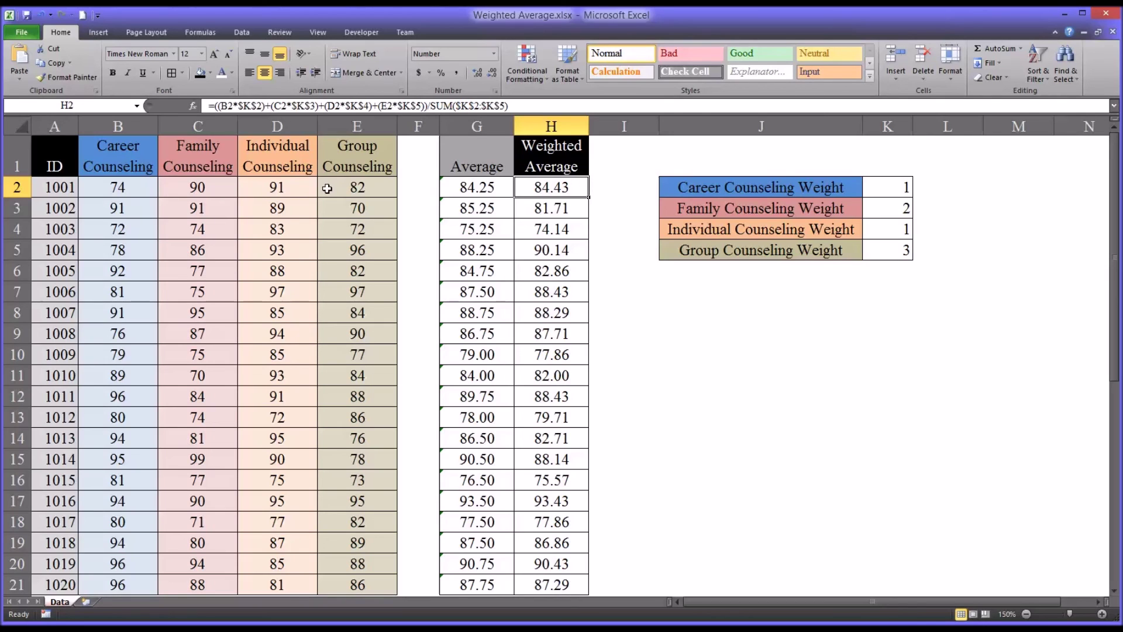
pyautogui.click(125, 188)
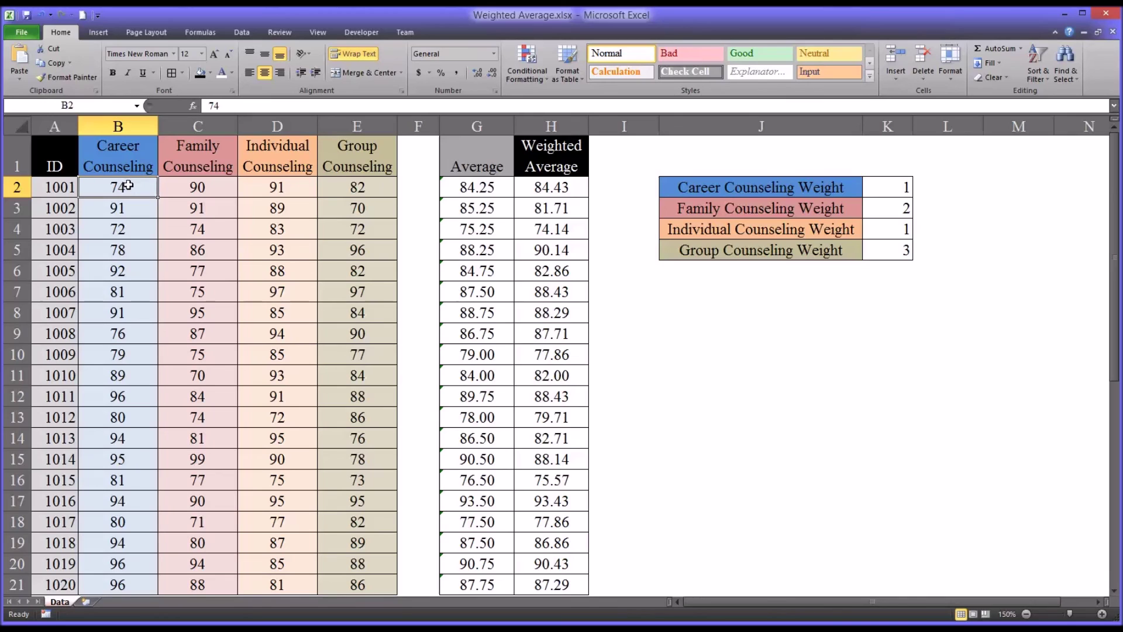
pyautogui.click(206, 186)
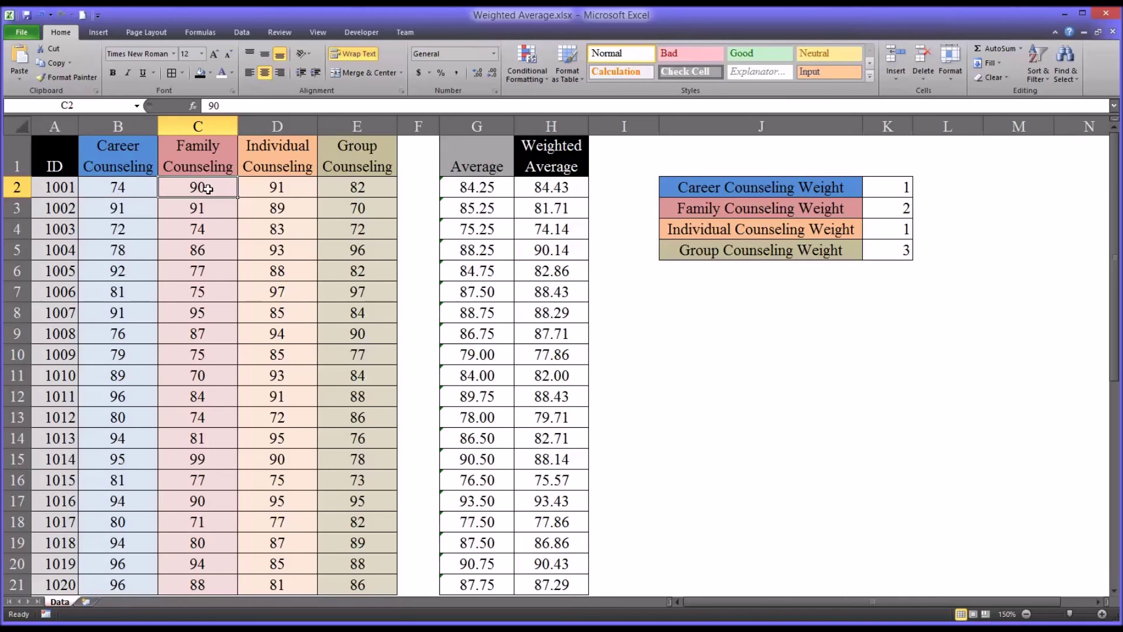
pyautogui.click(348, 188)
pyautogui.click(529, 189)
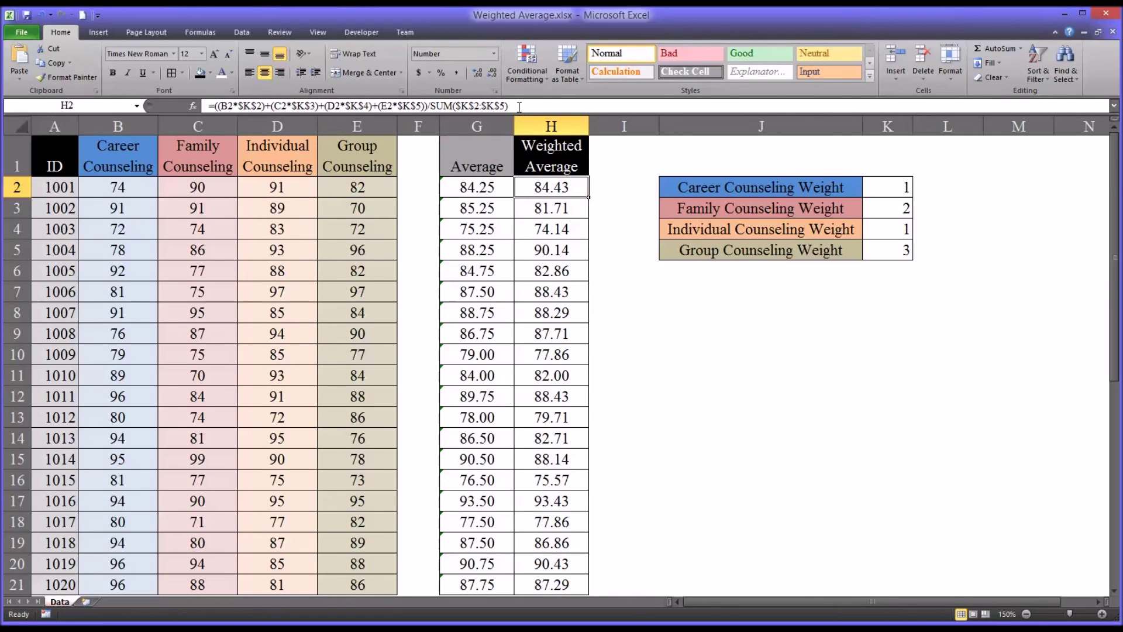
pyautogui.moveTo(885, 188); pyautogui.dragTo(880, 250)
pyautogui.click(870, 269)
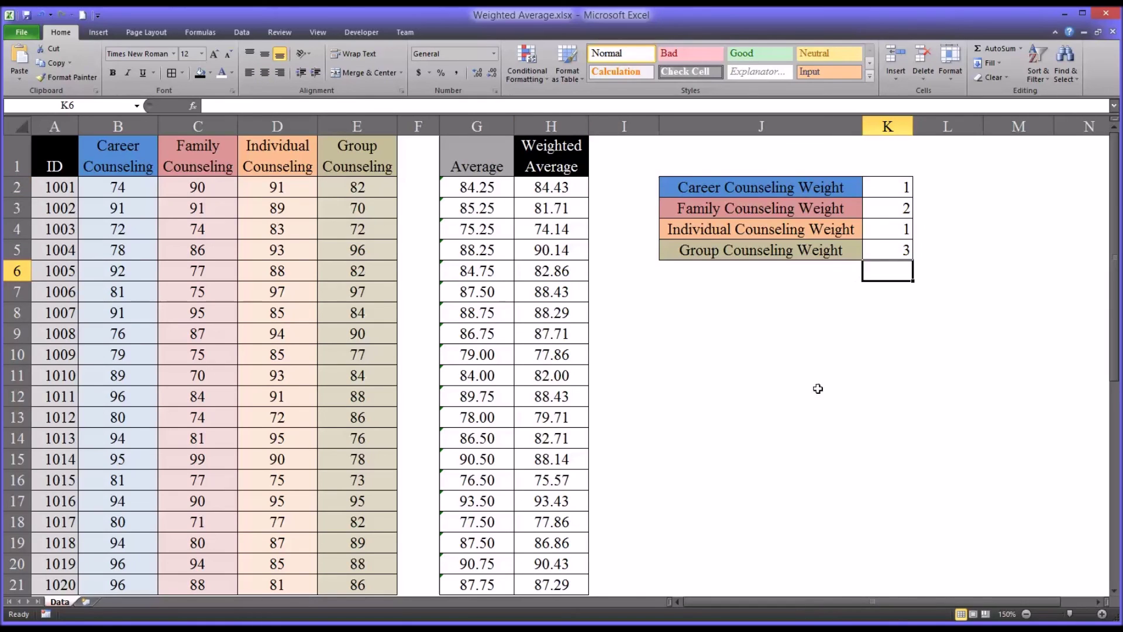